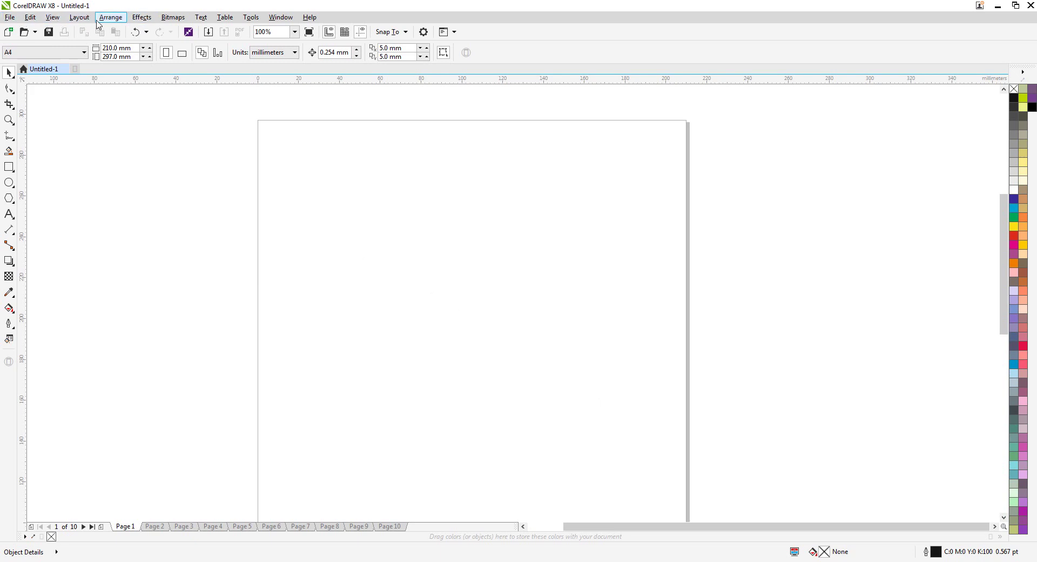
Open the Position transformation settings
left_click(79, 17)
mouse_move(114, 23)
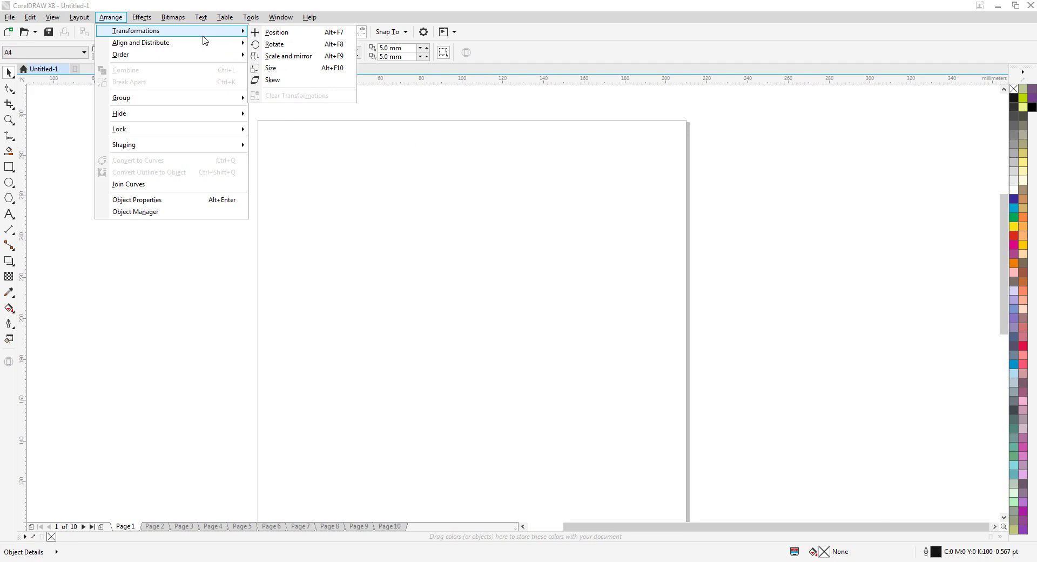
left_click(328, 181)
left_click(114, 18)
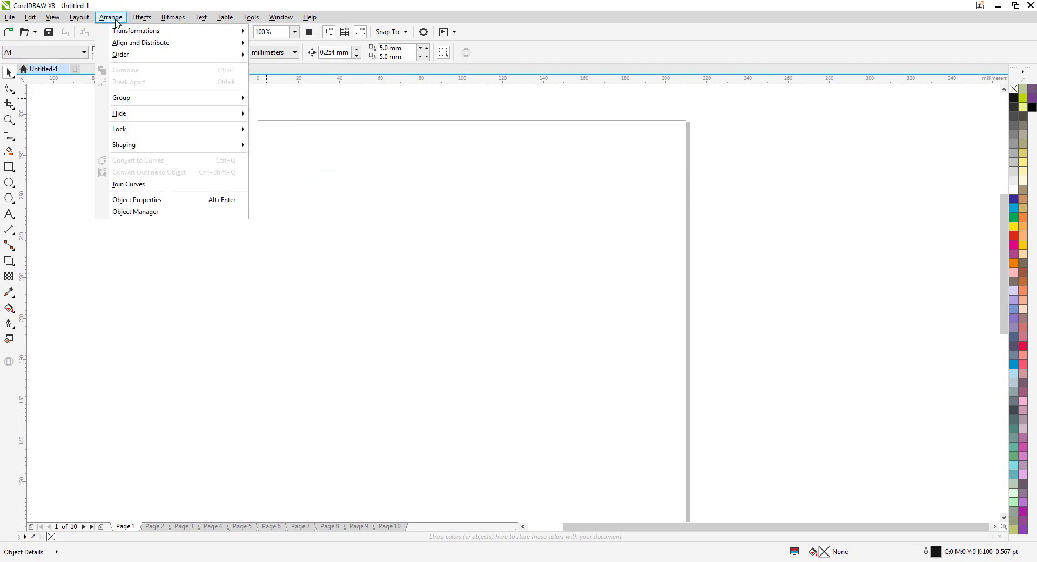
left_click(124, 31)
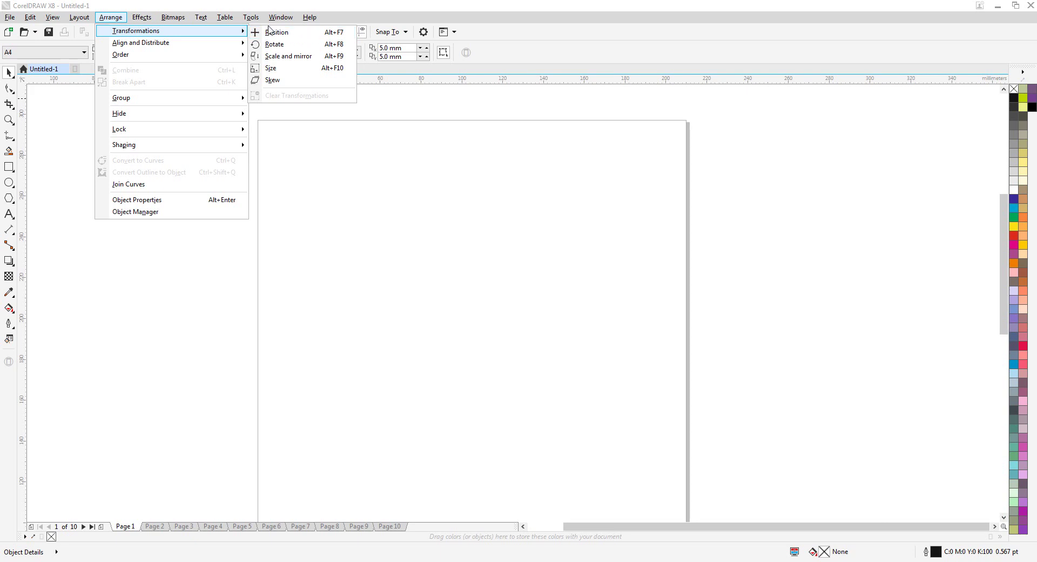
left_click(288, 33)
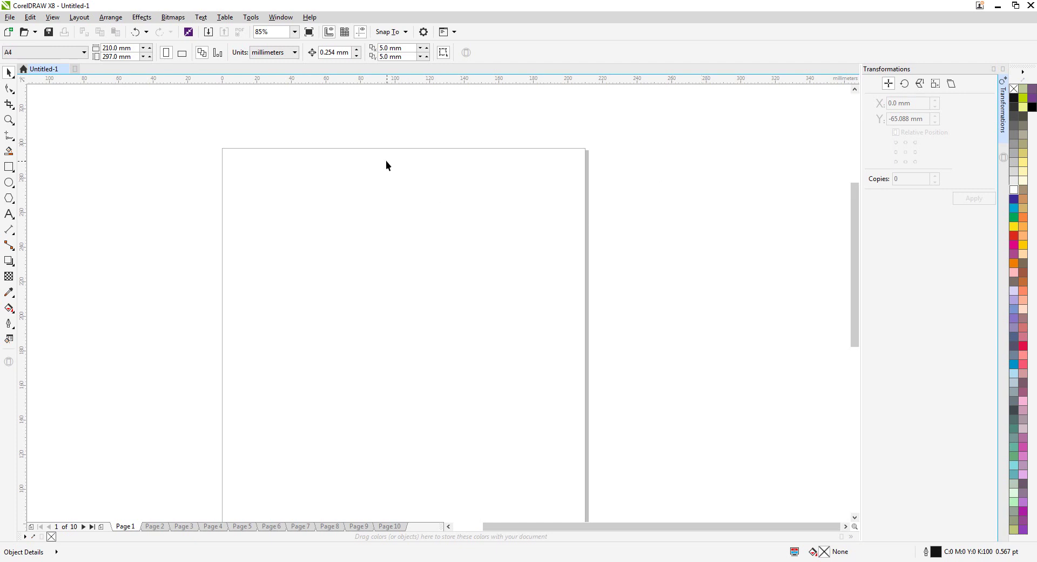
Import 596483.jpg from the Desktop and place it about 75 mm wide and 42 mm high in the page's upper-left area
scroll(385, 160, "down", 1)
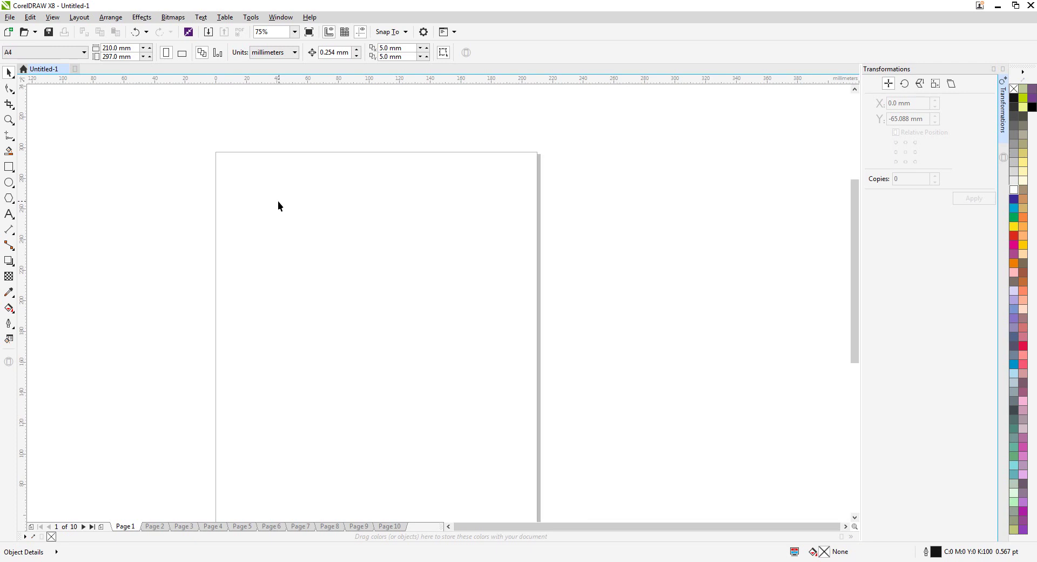
key("ctrl+i")
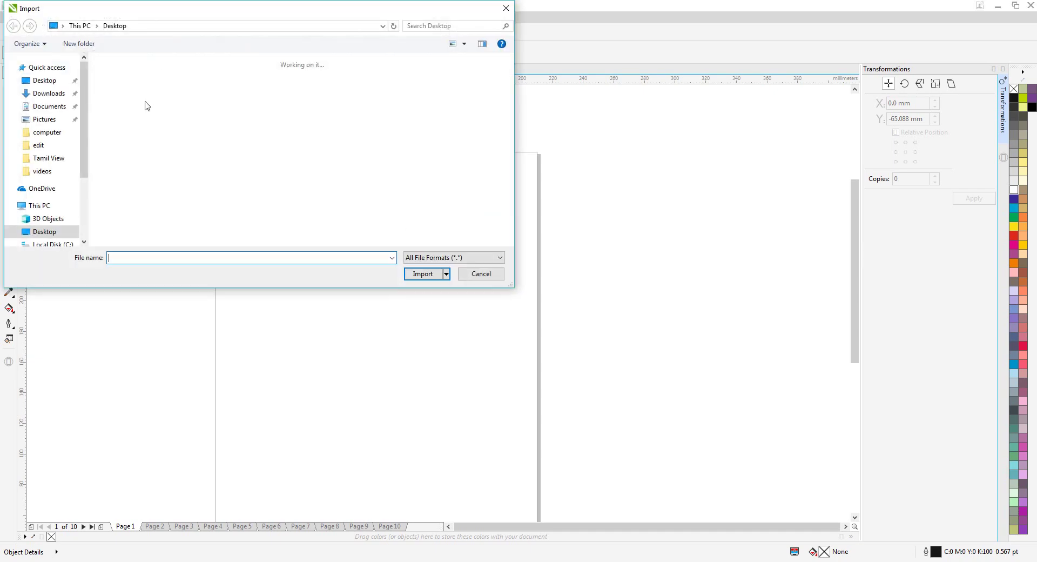
scroll(425, 141, "down", 5)
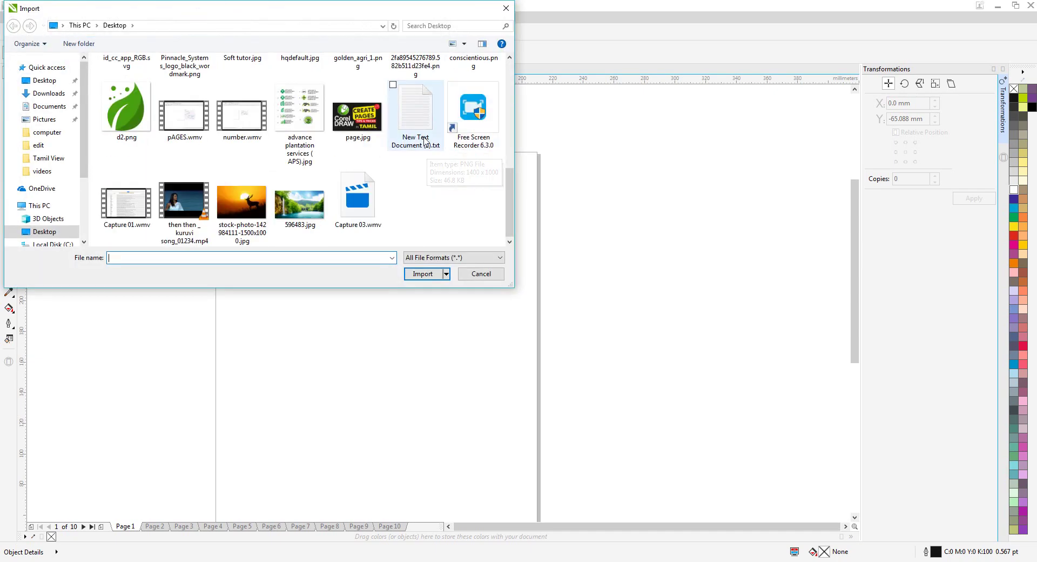
left_click(298, 204)
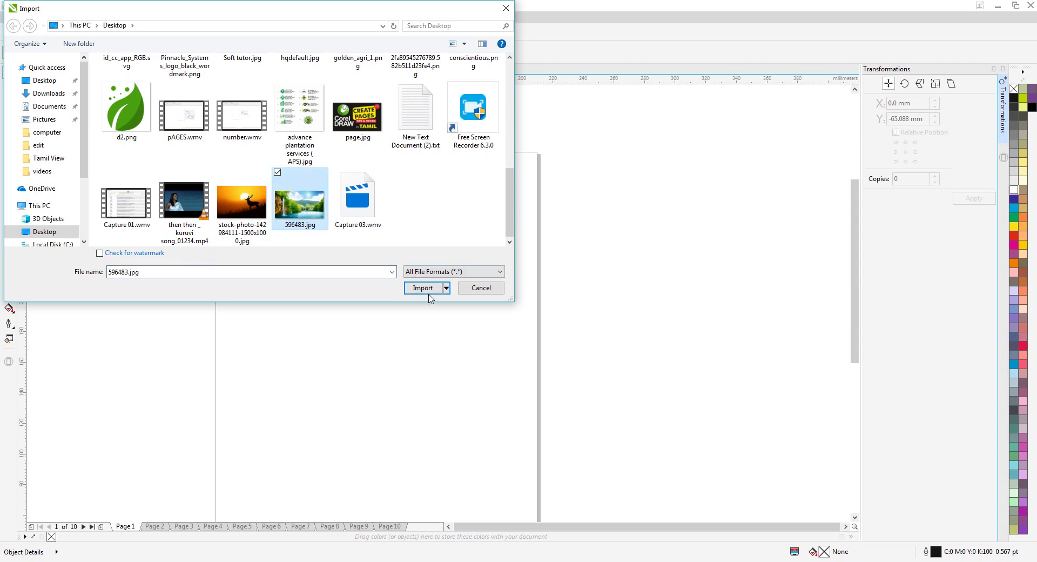
left_click(423, 288)
left_click(269, 221)
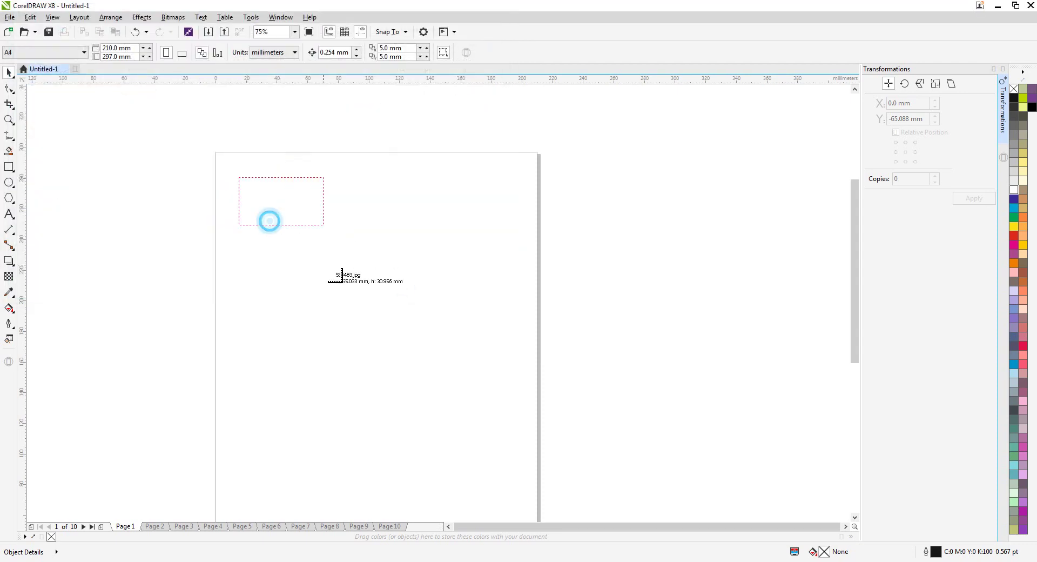
left_click(617, 255)
Move the waterfall image closer to the page's top-left corner, centred at about X 47.1 mm, Y 267.7 mm
scroll(268, 184, "up", 2)
left_click(293, 211)
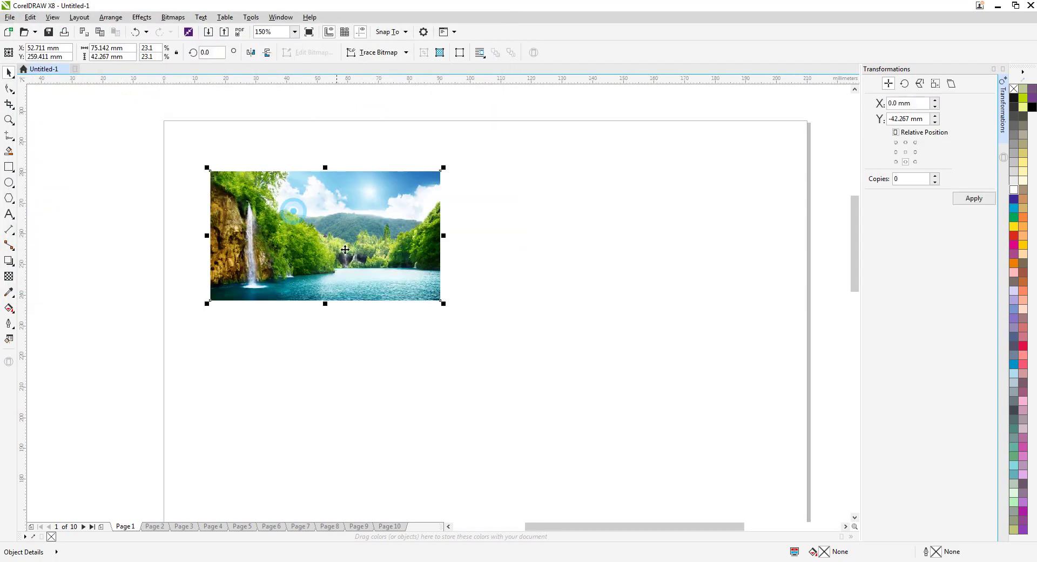
left_click_drag(345, 250, 327, 228)
scroll(562, 212, "down", 2)
left_click(264, 195)
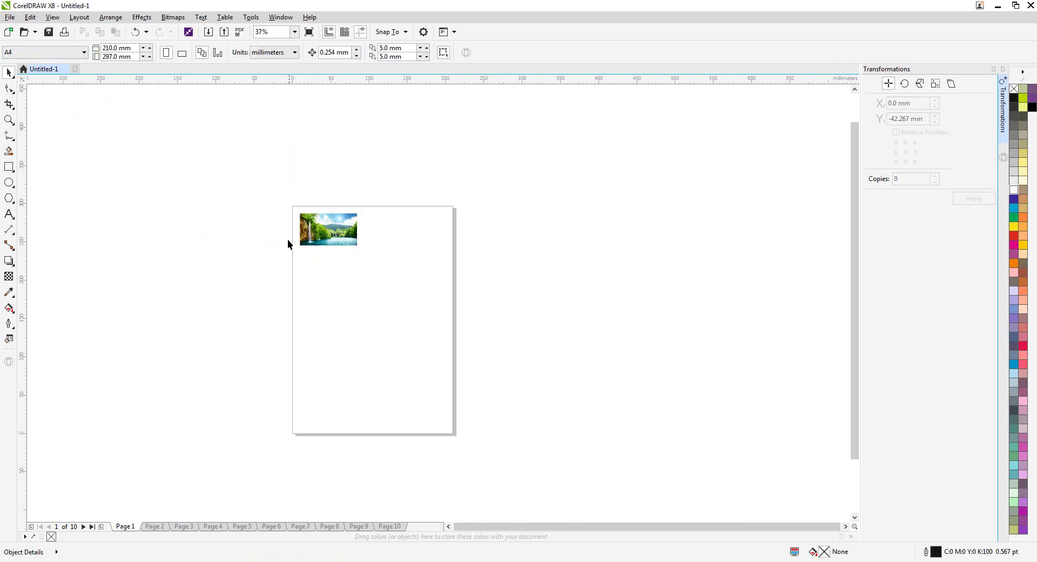
scroll(338, 230, "up", 2)
left_click(317, 223)
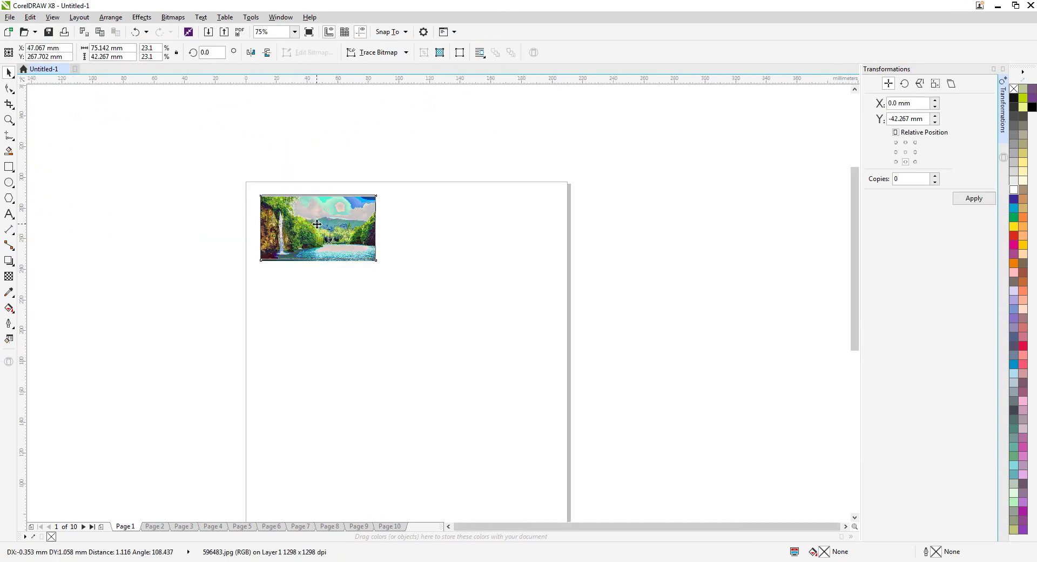
Enlarge the waterfall image proportionally to about 76.4 mm wide and 43 mm high
scroll(317, 223, "up", 2)
left_click_drag(446, 323, 450, 330)
scroll(81, 174, "down", 2)
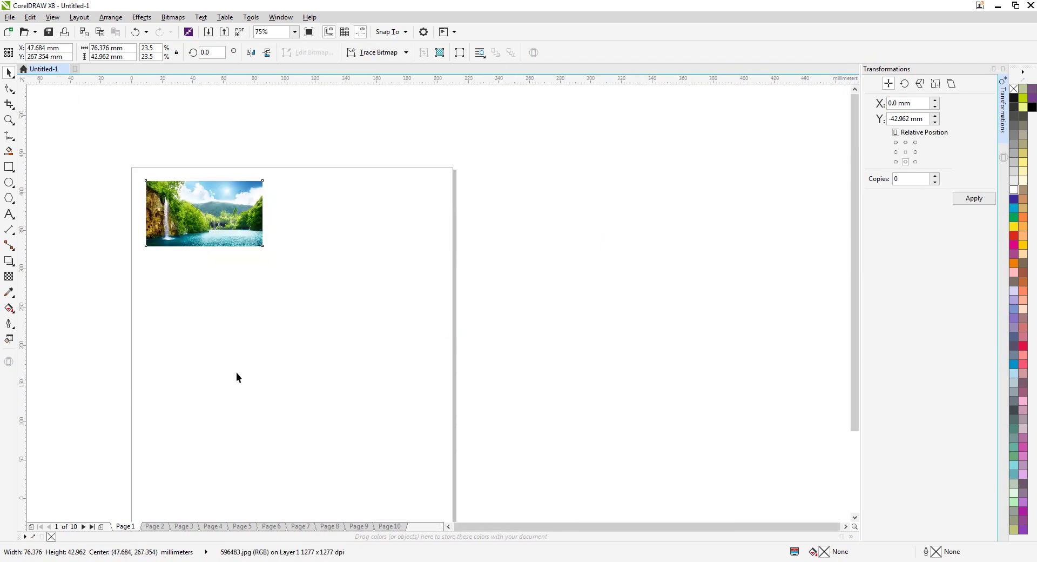
scroll(236, 376, "down", 4)
scroll(208, 400, "up", 2)
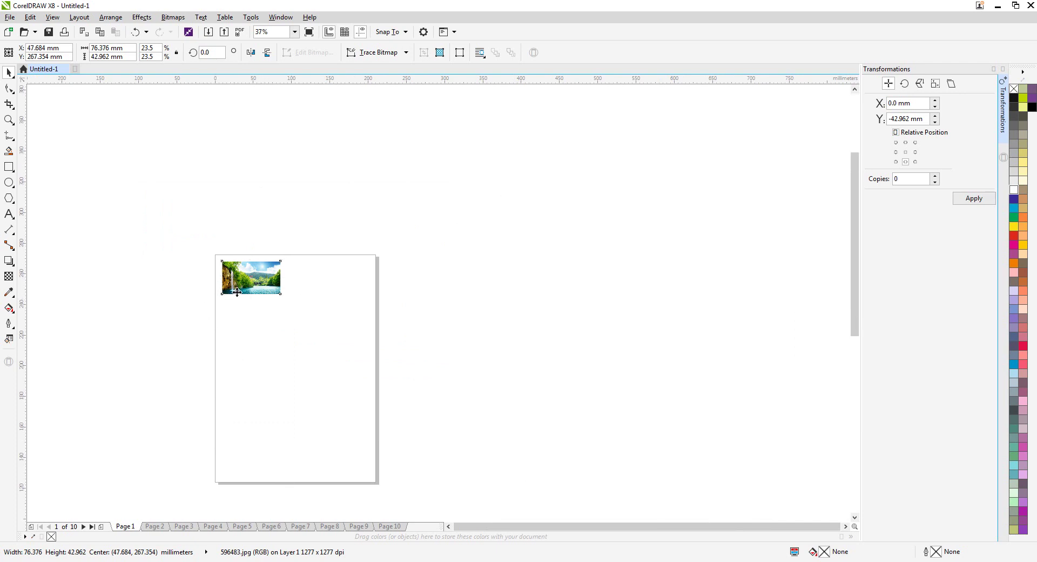
scroll(219, 286, "up", 2)
left_click(264, 269)
scroll(264, 269, "up", 2)
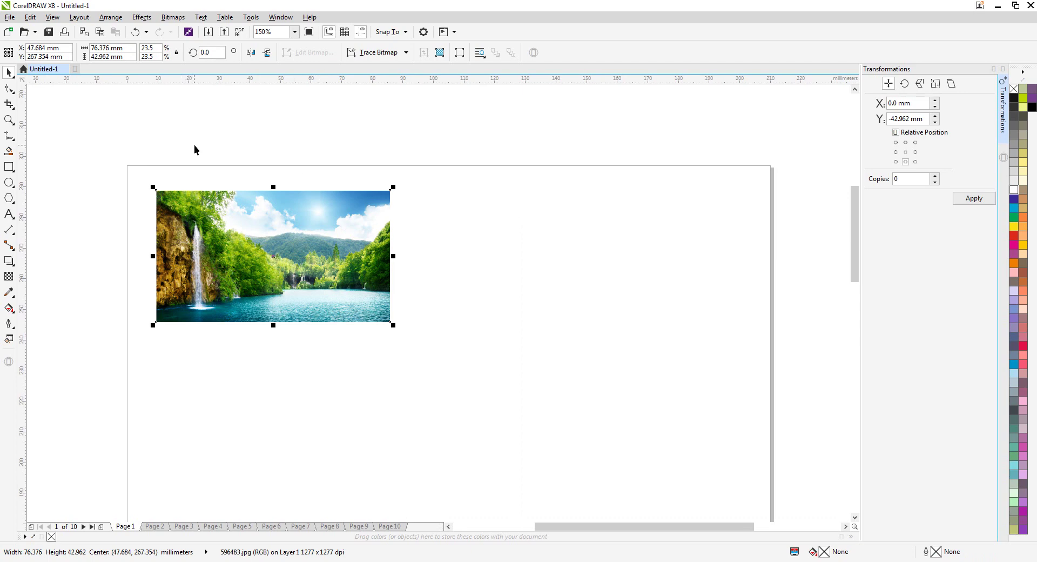
Duplicate the waterfall image and place the copy directly right of the original, centred at about X 125 mm, Y 267.8 mm
key("ctrl+d")
left_click_drag(232, 223, 448, 247)
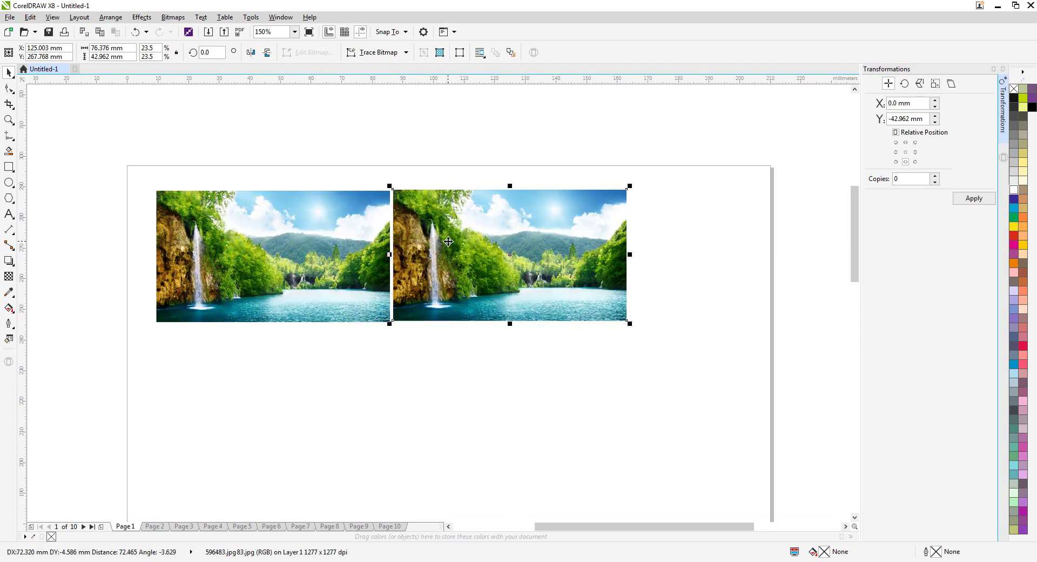
scroll(415, 215, "up", 1)
scroll(335, 205, "down", 1)
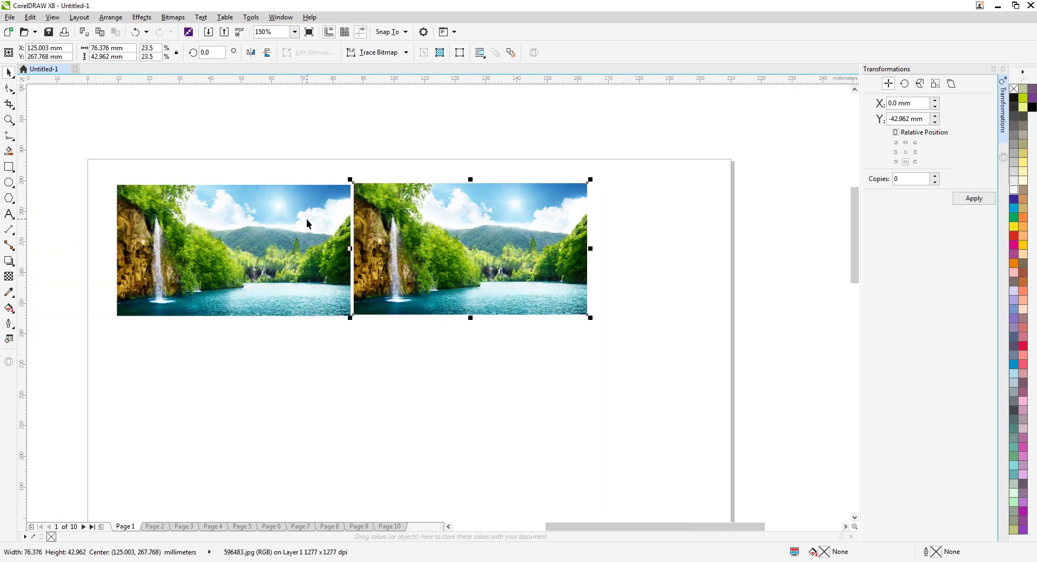
Add a second row of two image copies directly below the first row, forming a two-by-two grid
left_click(287, 215, "shift")
left_click(394, 192)
scroll(405, 181, "down", 1)
left_click_drag(442, 219, 562, 315)
scroll(311, 283, "up", 1)
scroll(599, 149, "down", 1)
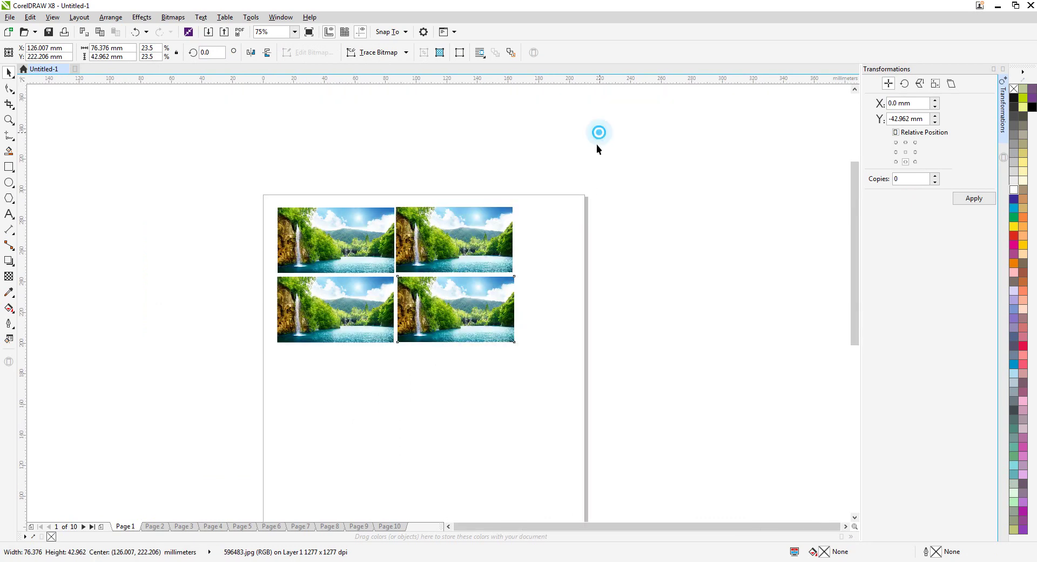
Delete the two right-hand copies and the lower-left copy, then select the original image
left_click_drag(598, 149, 388, 390)
key("Delete")
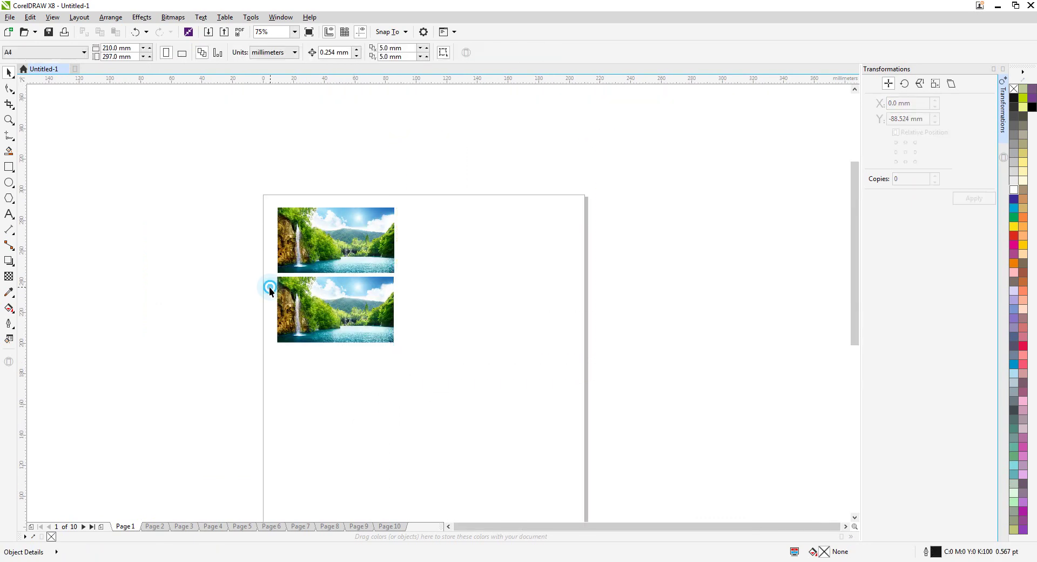
left_click(310, 294)
key("Delete")
scroll(323, 260, "up", 1)
left_click(320, 227)
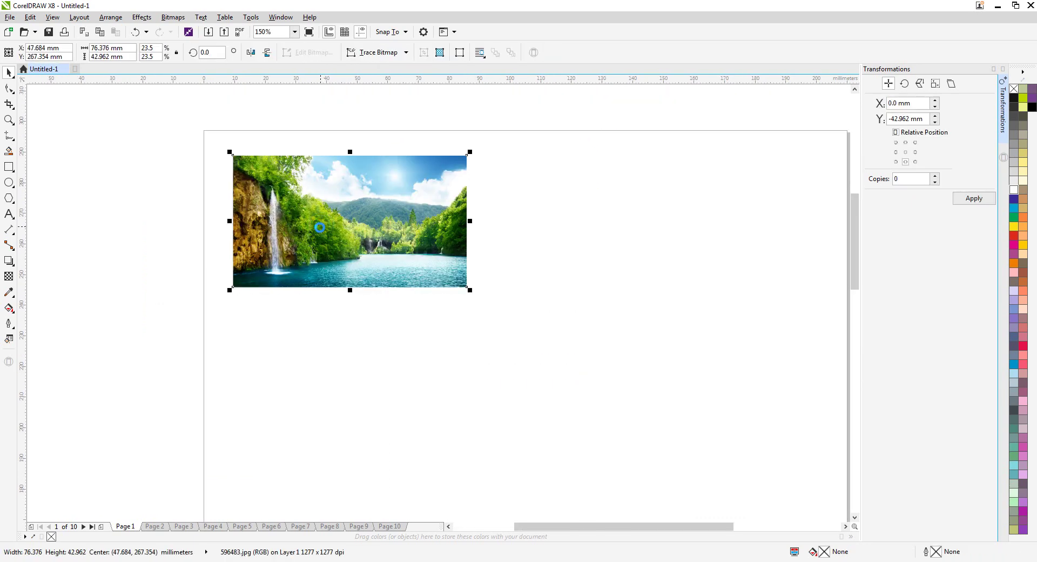
Paste a copy of the waterfall image and move it directly below the original, centred at about Y 222.4 mm
left_click(534, 209)
left_click(30, 17)
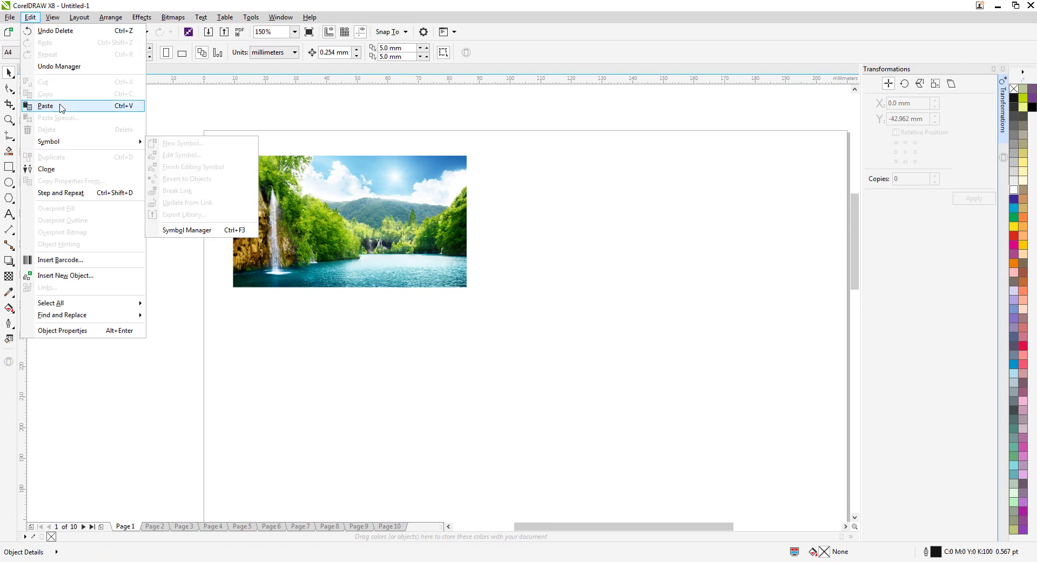
left_click(63, 105)
left_click_drag(339, 202, 340, 341)
scroll(202, 227, "down", 1)
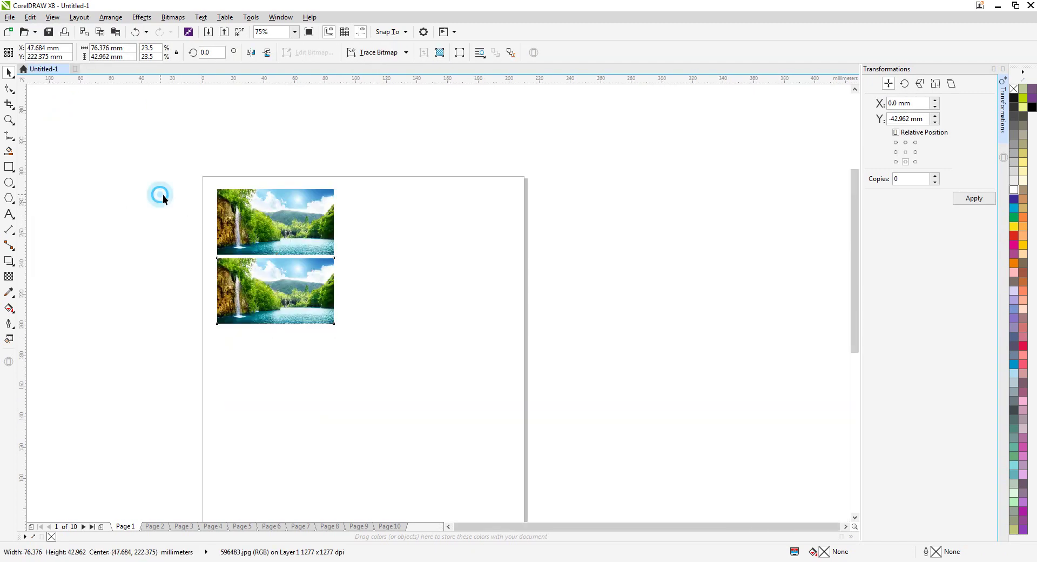
Delete the pasted copy below the original image
left_click(163, 195)
scroll(251, 251, "up", 1)
left_click(248, 306)
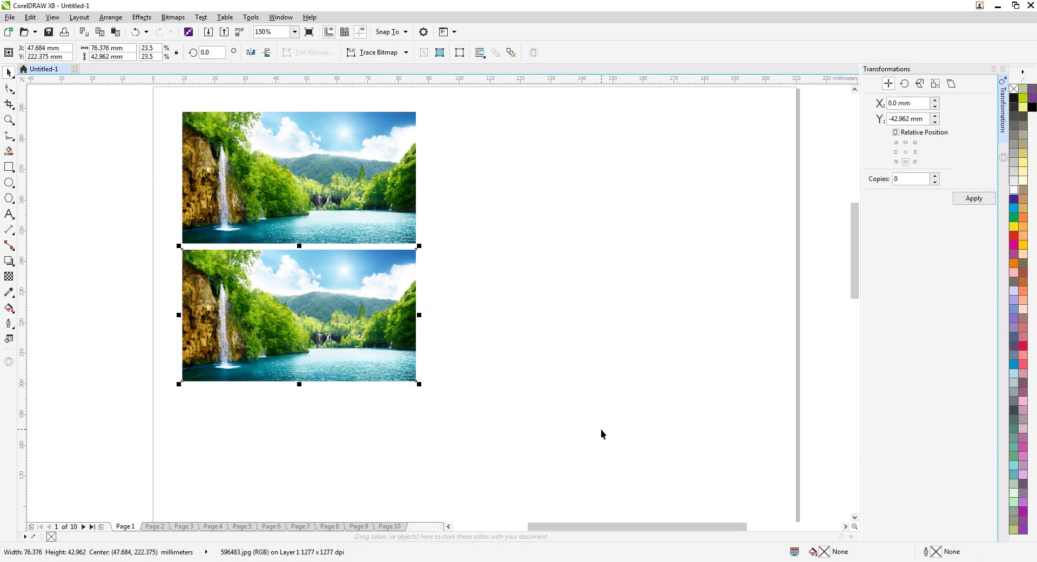
key("Delete")
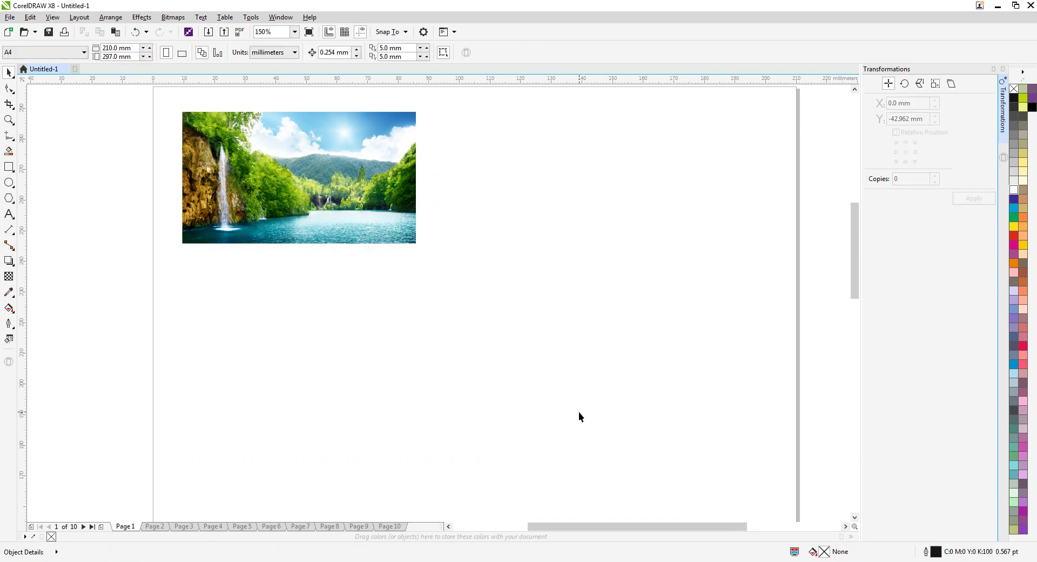
Nudge the waterfall image to a centre position of about X 44.3 mm, Y 268.1 mm near the page's top-left corner
scroll(521, 410, "down", 1)
scroll(514, 304, "up", 1)
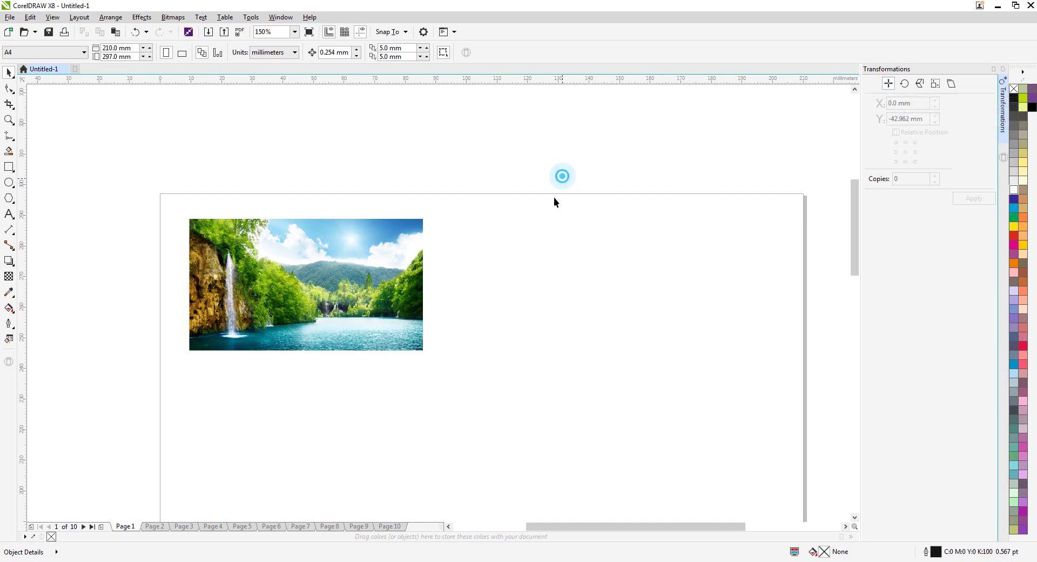
left_click_drag(287, 303, 277, 297)
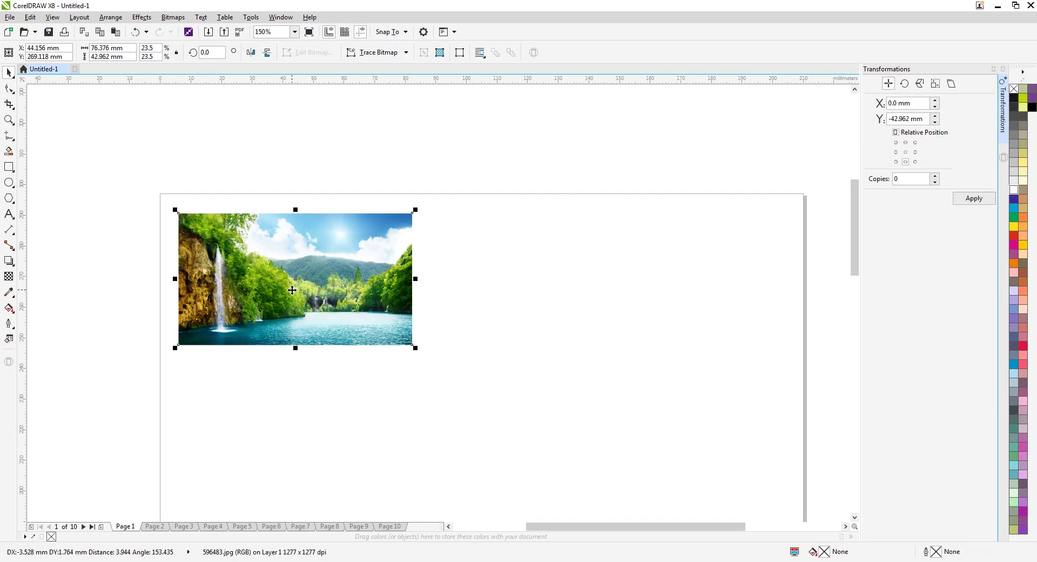
scroll(234, 205, "down", 1)
scroll(265, 214, "up", 1)
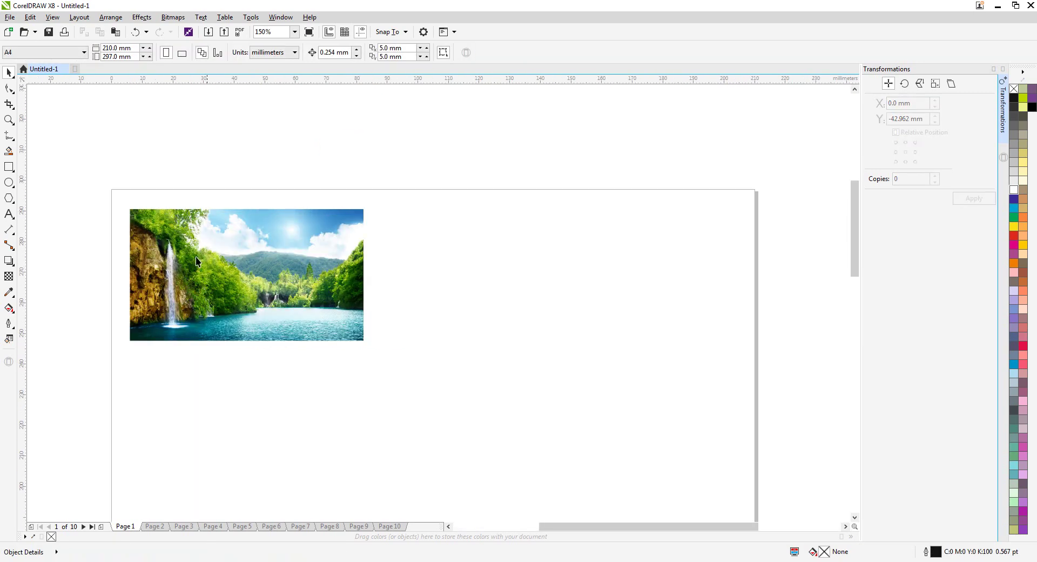
left_click_drag(192, 267, 199, 266)
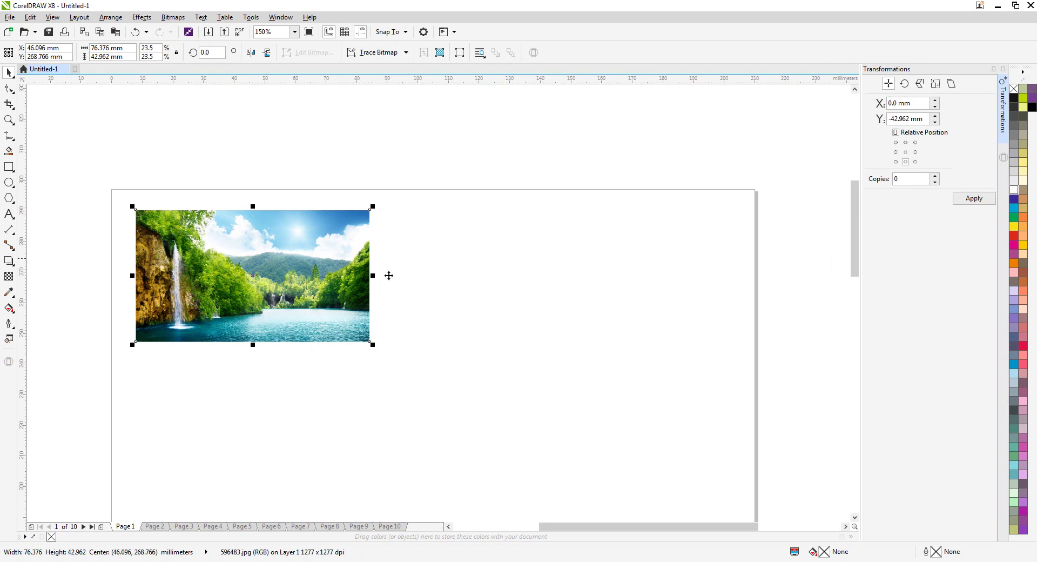
left_click_drag(232, 251, 234, 253)
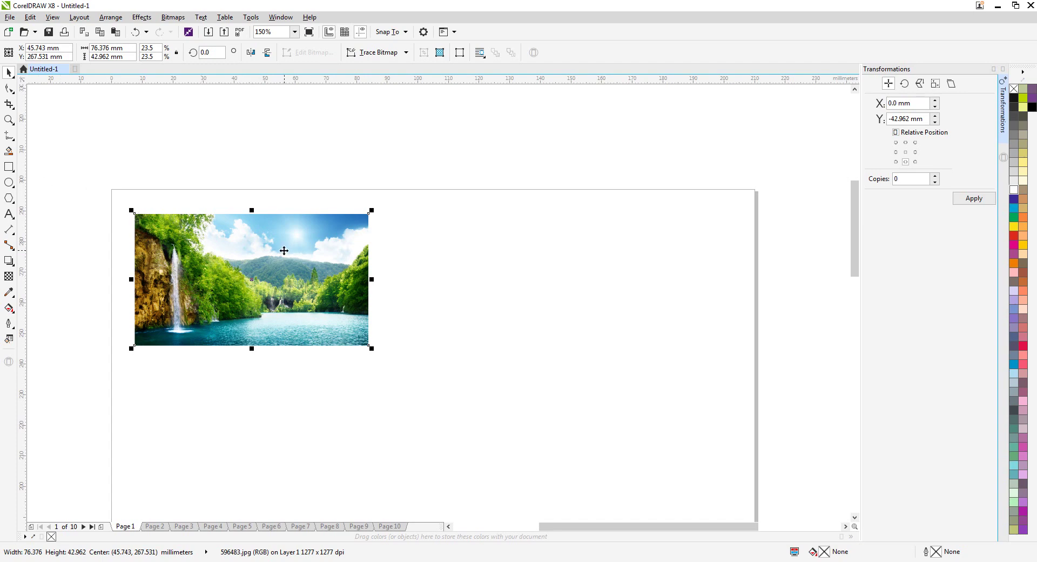
left_click_drag(223, 259, 219, 257)
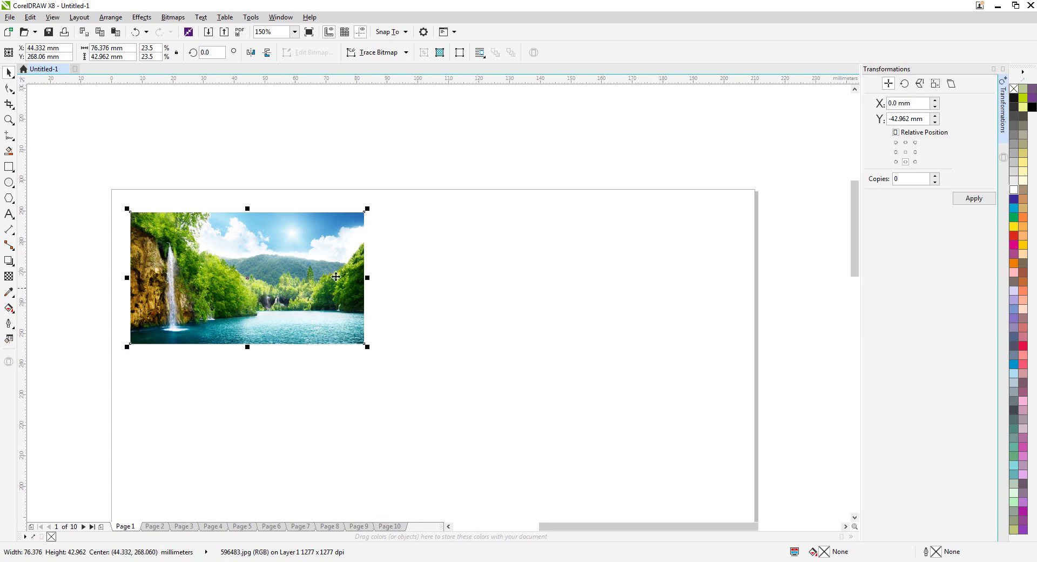
left_click(343, 173)
left_click_drag(446, 164, 99, 419)
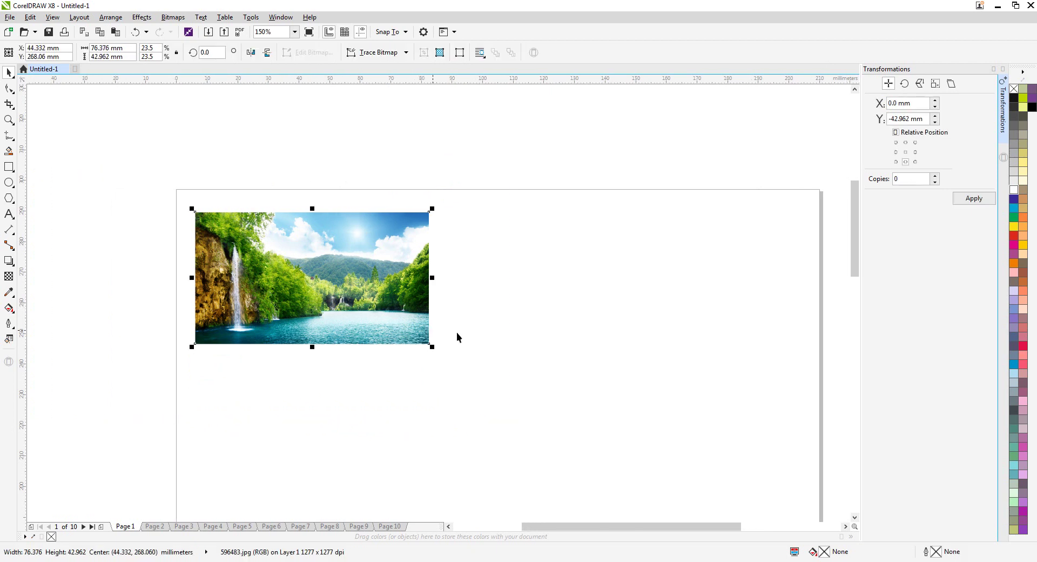
left_click(505, 183)
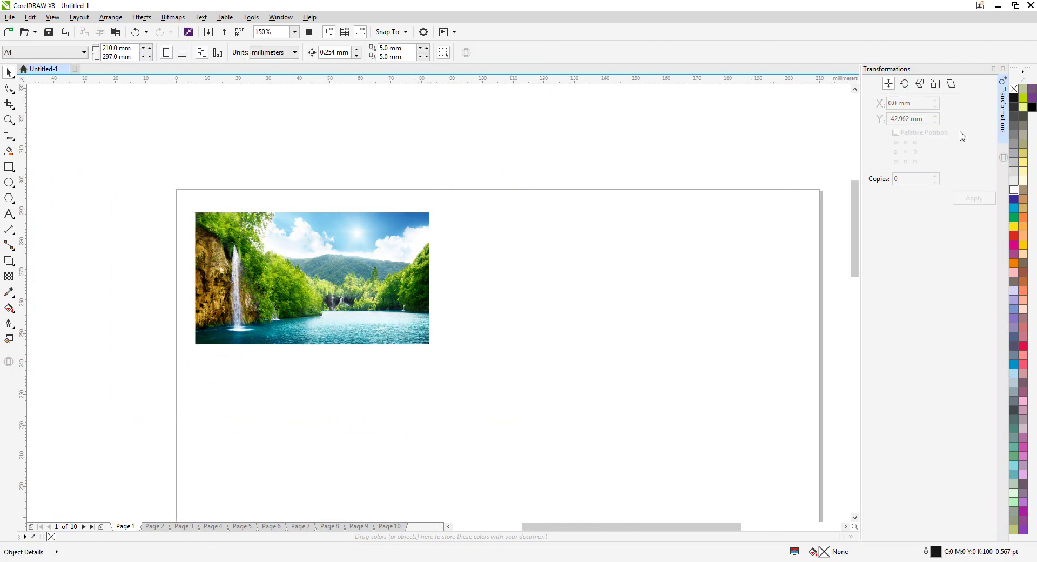
scroll(279, 258, "down", 1)
scroll(280, 255, "up", 1)
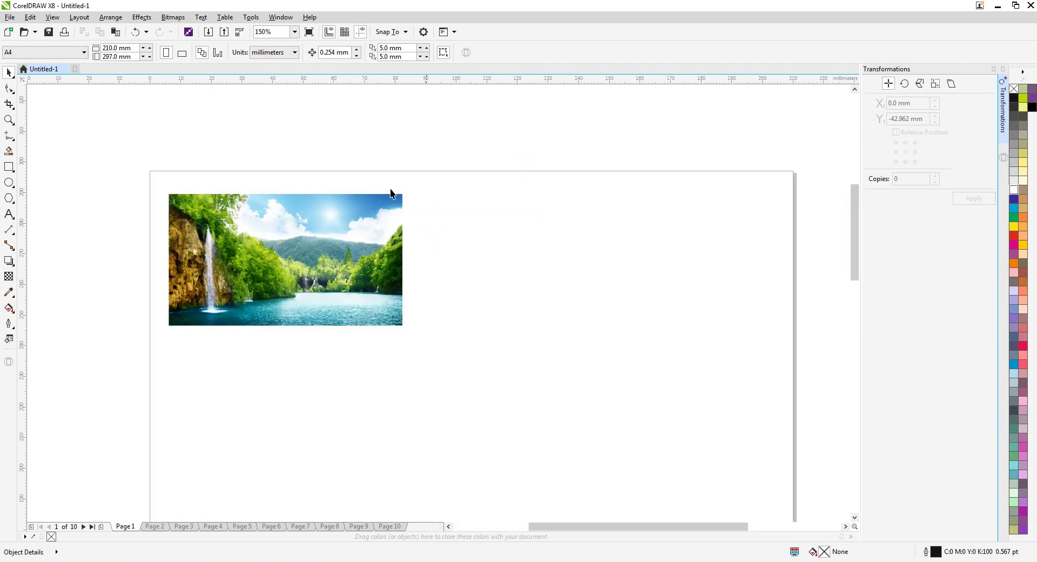
left_click_drag(122, 141, 463, 378)
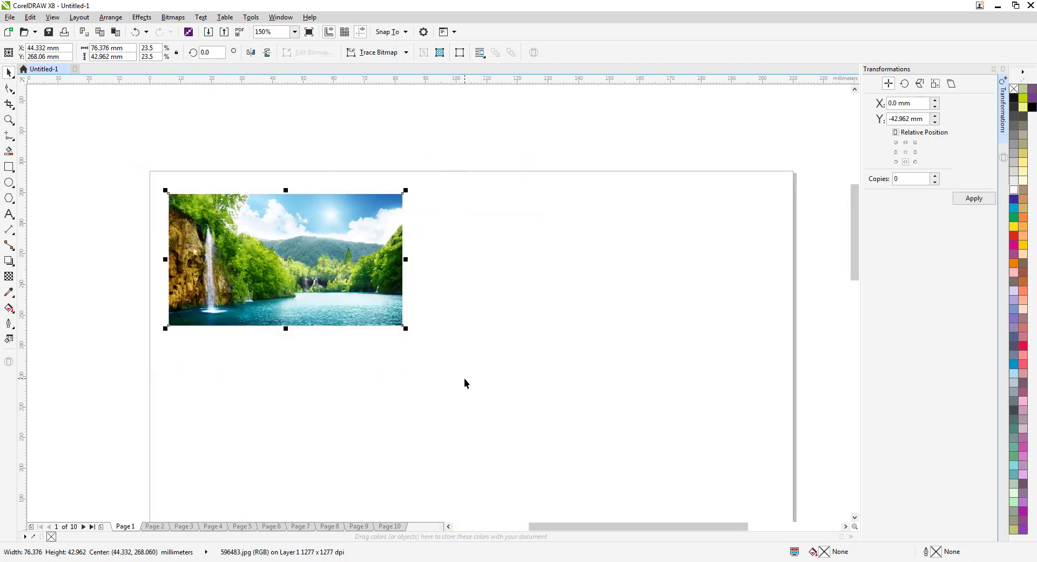
left_click(467, 261)
Try several relative position anchors for the waterfall image, ending on the bottom-right one
left_click(294, 233)
left_click(905, 142)
left_click(914, 142)
left_click(914, 152)
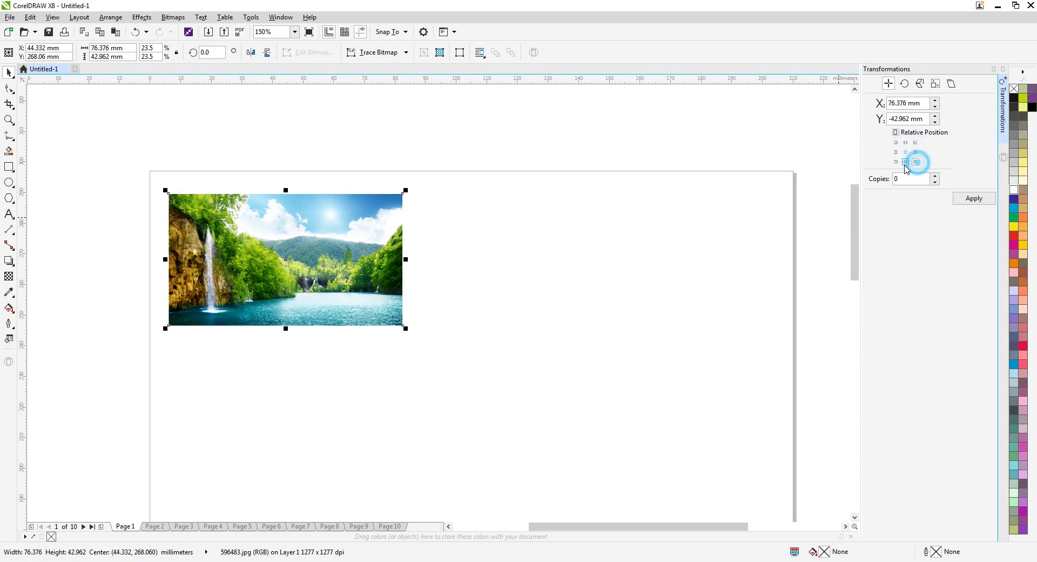
left_click(896, 152)
left_click(915, 143)
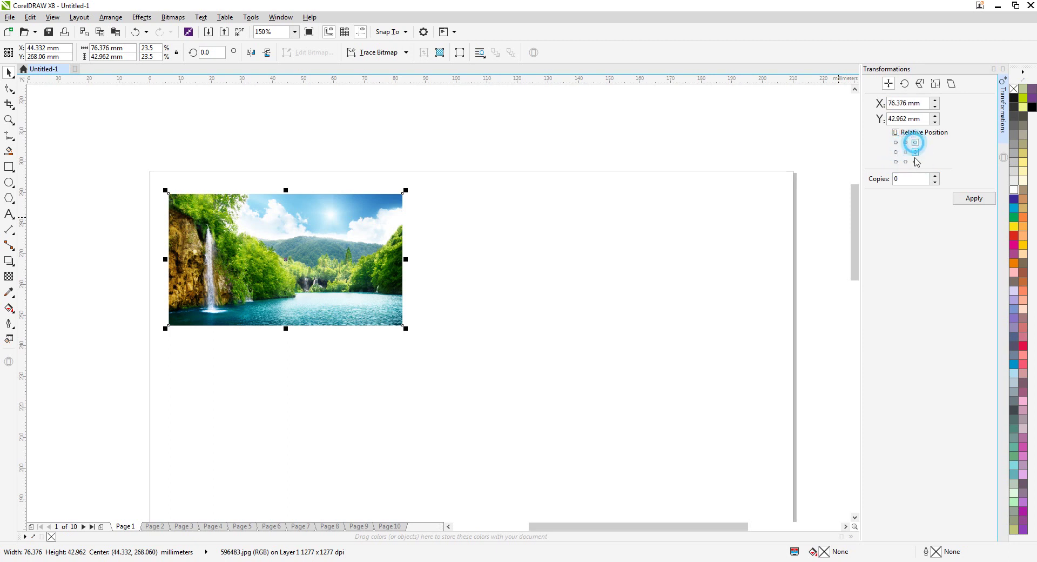
left_click(914, 162)
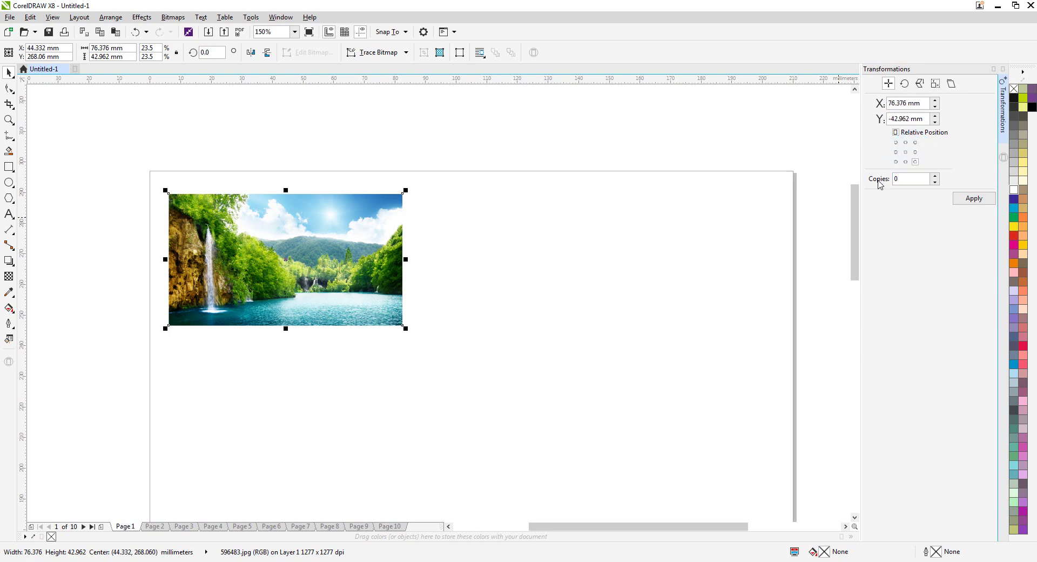
Try raising the number of copies for the position transformation, then return it to 0
left_click(894, 183)
left_click(908, 180)
left_click(916, 180)
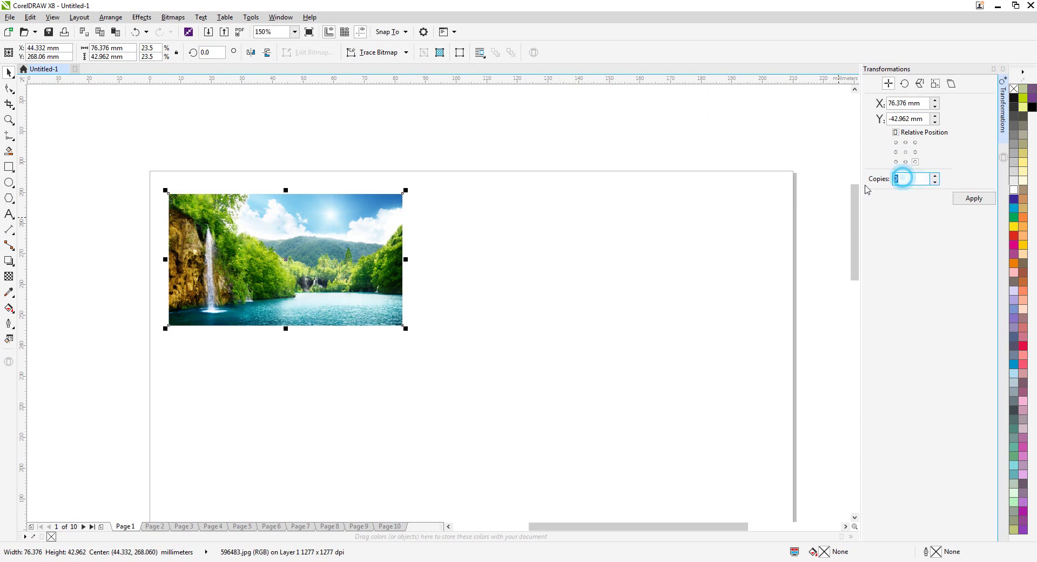
left_click(935, 176)
left_click(934, 176)
left_click(935, 182)
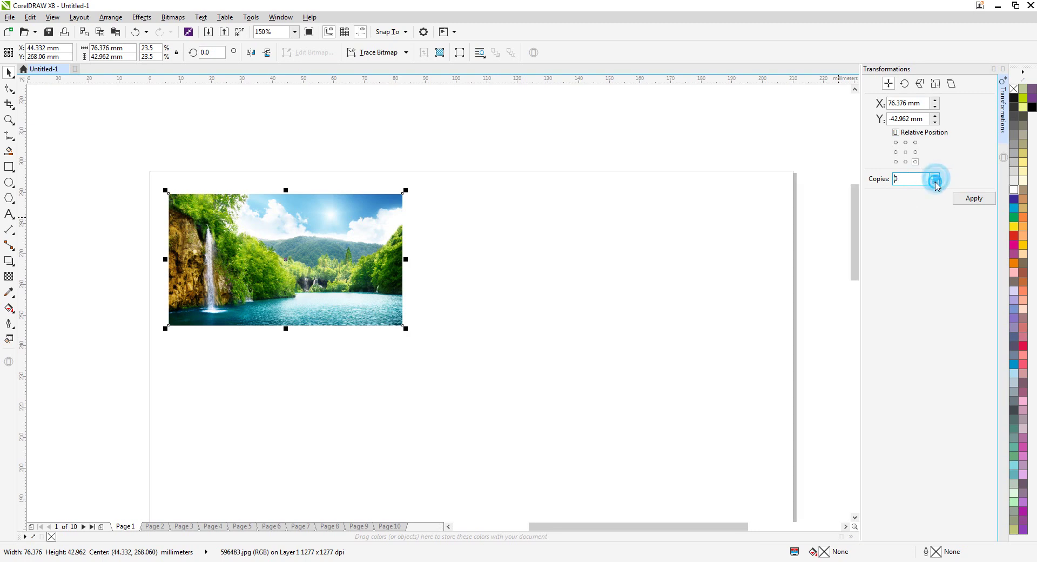
left_click(936, 182)
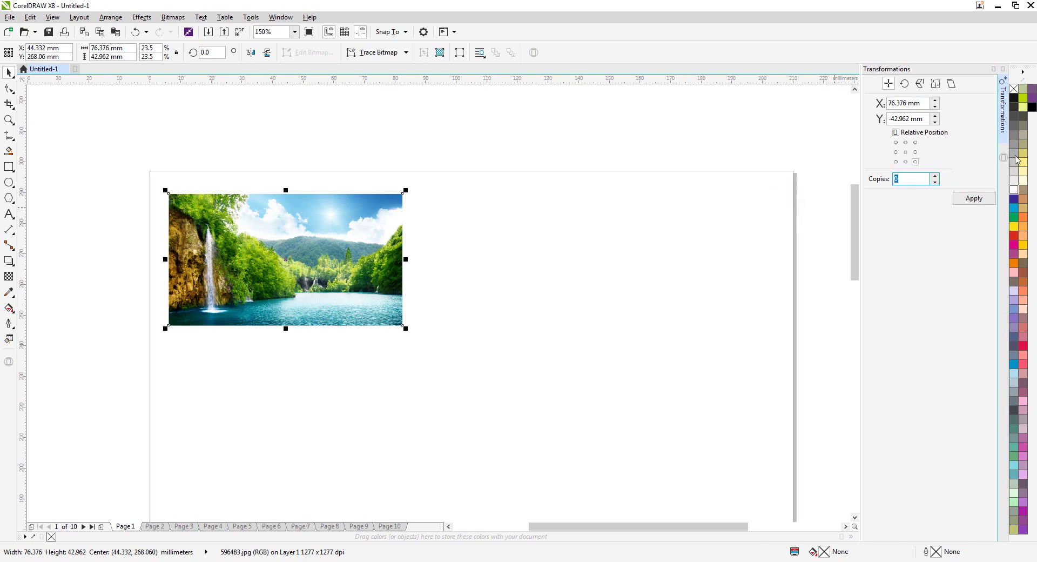
Reselect the waterfall image and cycle through the relative position anchors, finishing on the centre anchor with 0.0 mm offsets
left_click(632, 147)
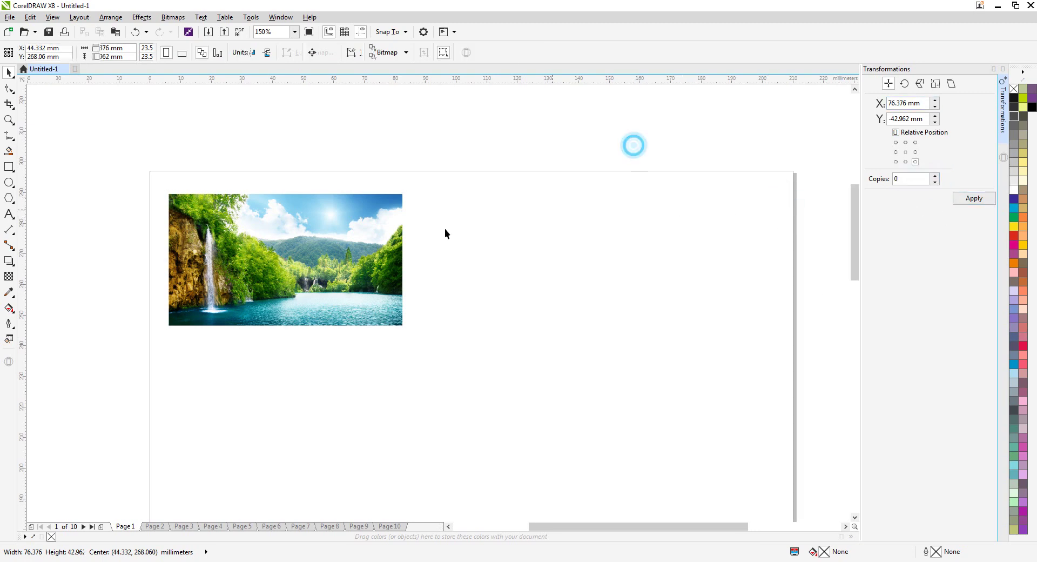
left_click(351, 241)
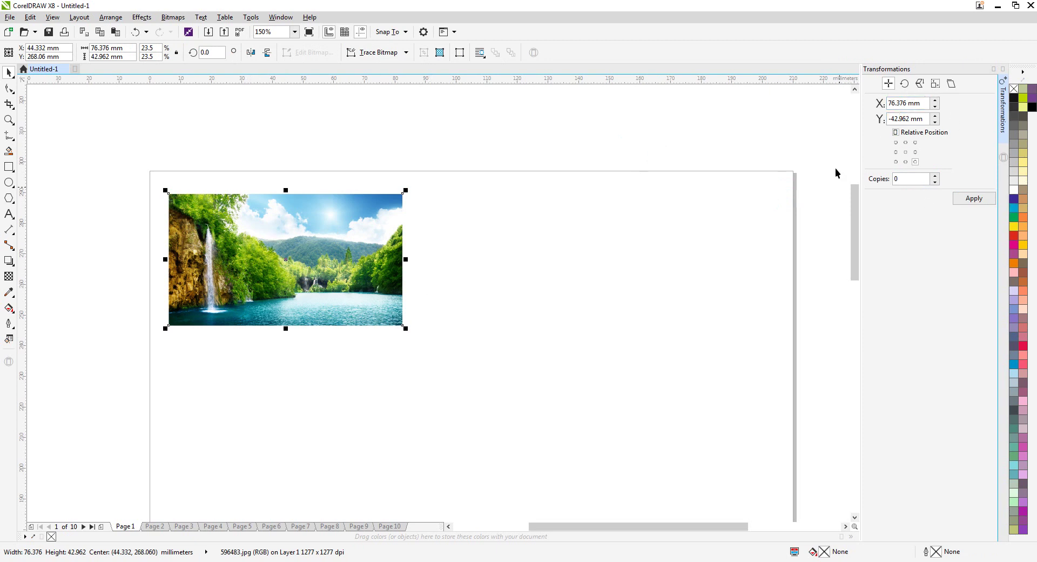
left_click(914, 162)
scroll(177, 253, "up", 2)
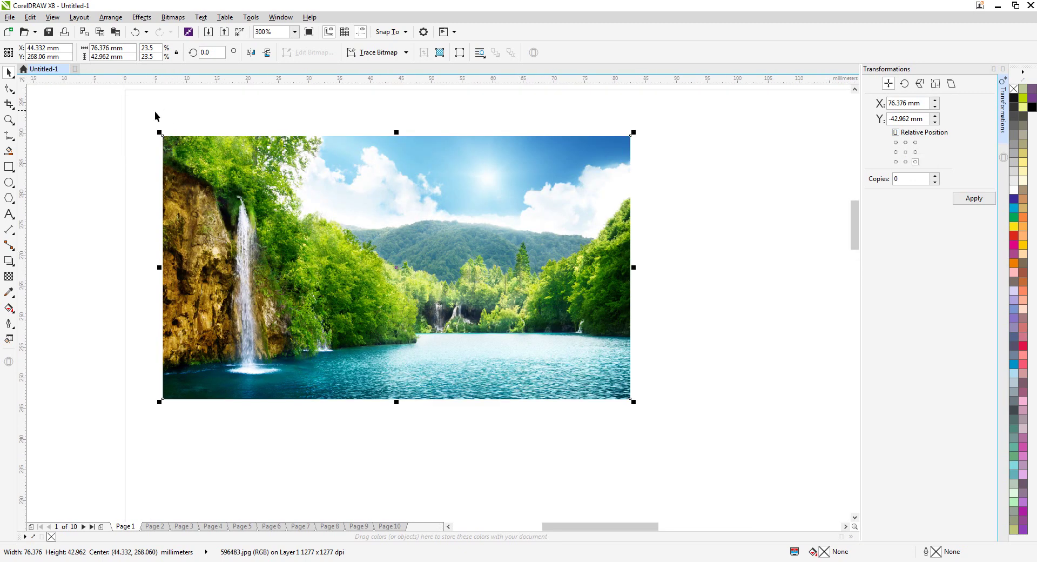
left_click(896, 144)
left_click(915, 162)
left_click(916, 162)
left_click(915, 152)
left_click(916, 142)
left_click(915, 152)
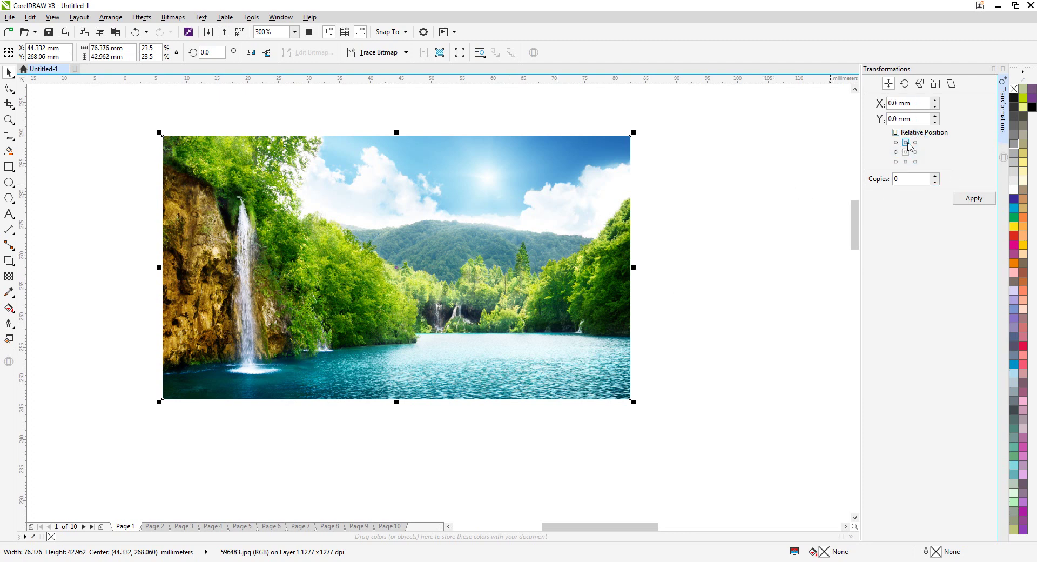
left_click(915, 143)
left_click(915, 153)
left_click(906, 143)
left_click(906, 151)
Set the number of copies to 3 and apply them directly on top of the image with 0.0 mm offsets
scroll(337, 185, "down", 1)
scroll(416, 183, "up", 1)
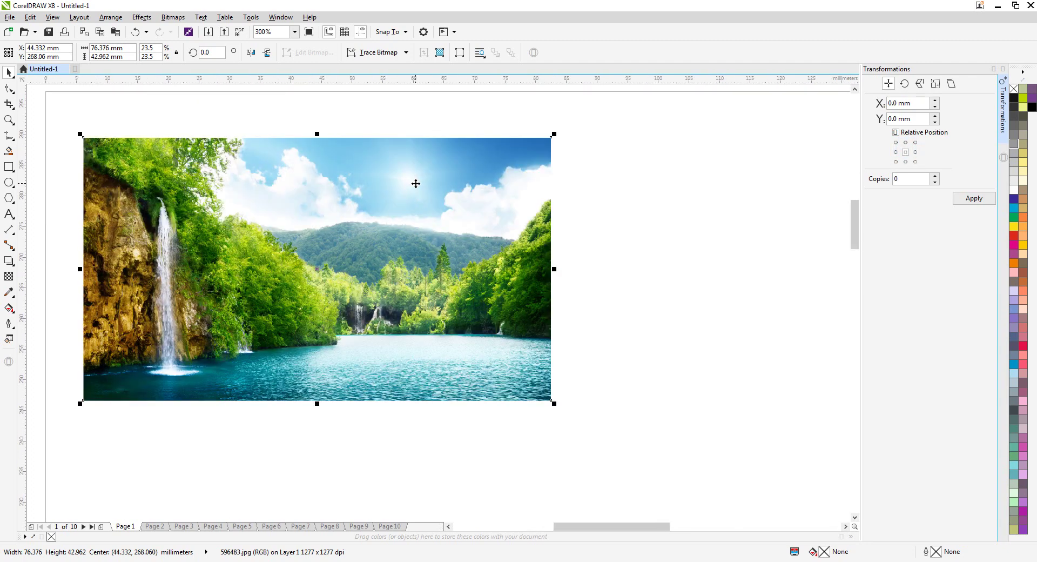
double_click(910, 179)
left_click(975, 198)
scroll(485, 215, "down", 1)
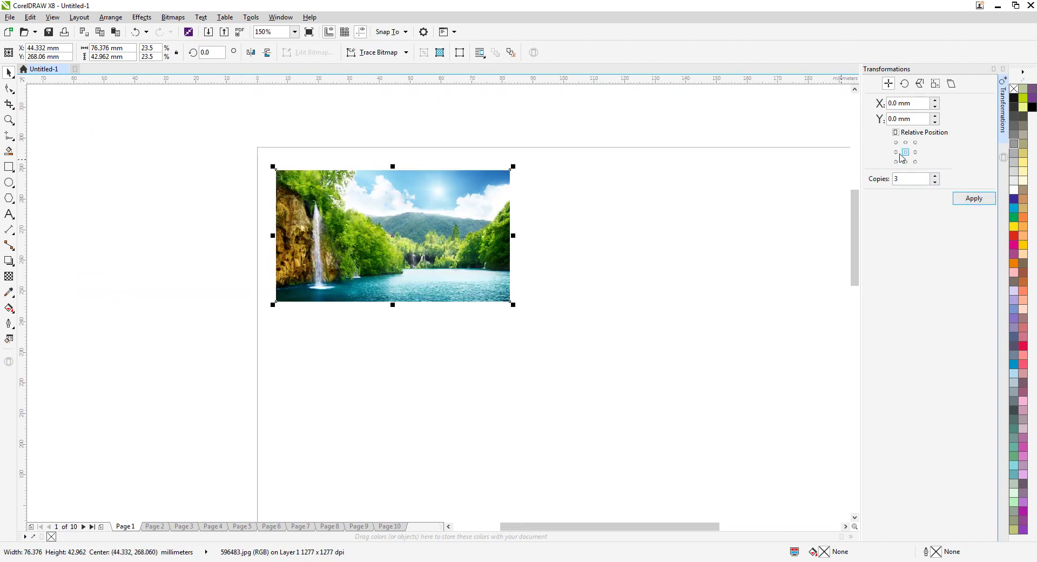
left_click(611, 201)
scroll(349, 225, "up", 1)
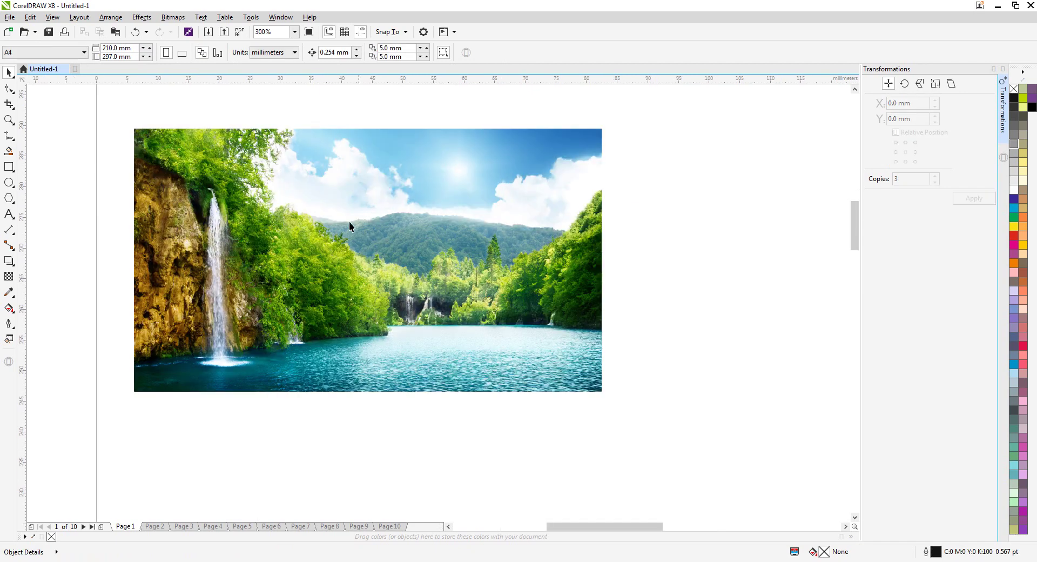
scroll(294, 222, "down", 1)
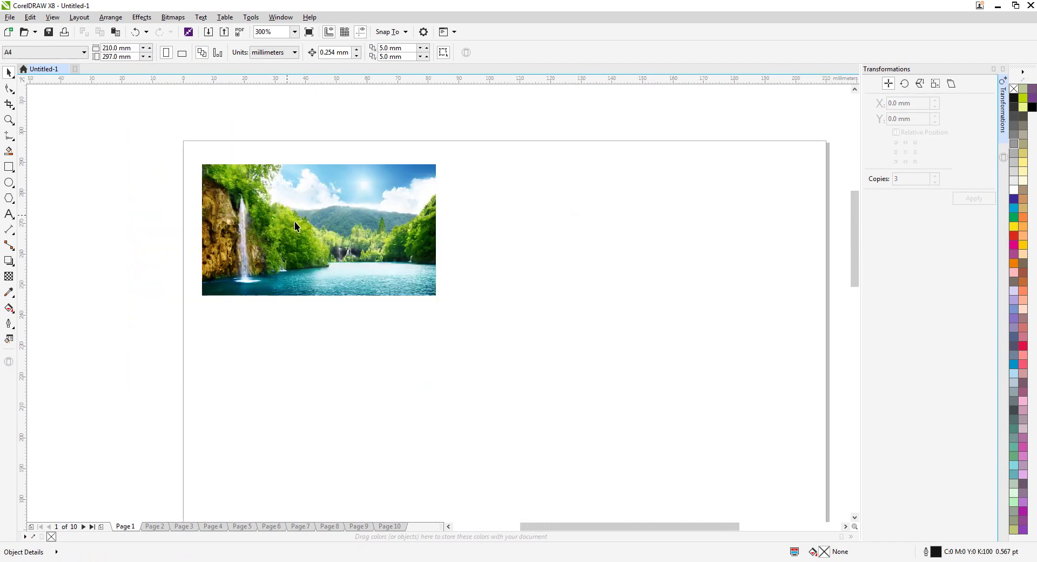
Move the stacked copies apart to separate places on the page and shift the remaining image slightly
left_click_drag(266, 205, 566, 349)
left_click_drag(296, 196, 322, 427)
left_click_drag(316, 246, 591, 260)
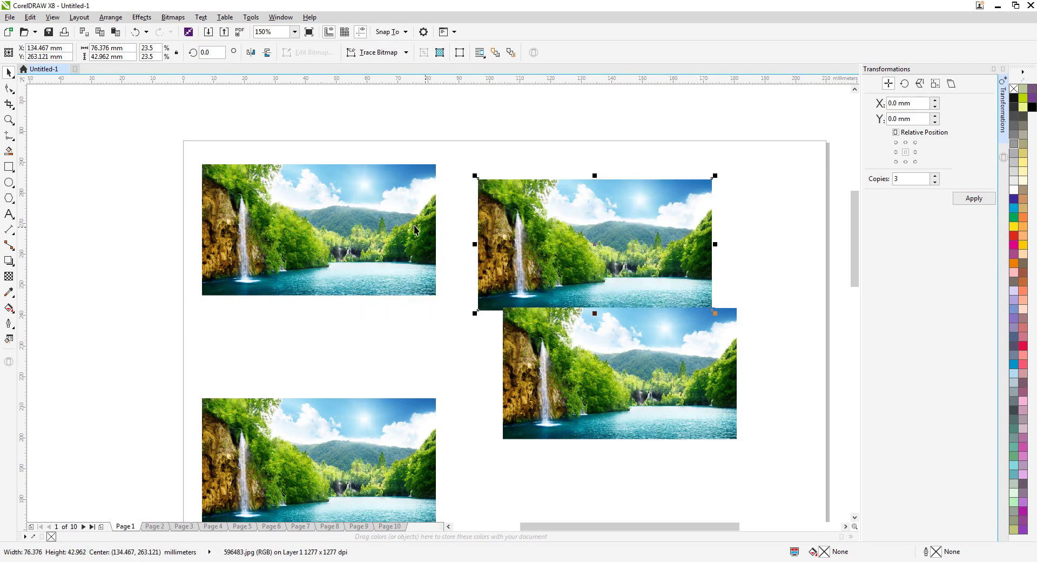
mouse_move(353, 244)
left_mouse_down()
mouse_move(259, 317)
mouse_move(348, 244)
mouse_move(341, 239)
left_mouse_up()
left_click(228, 293)
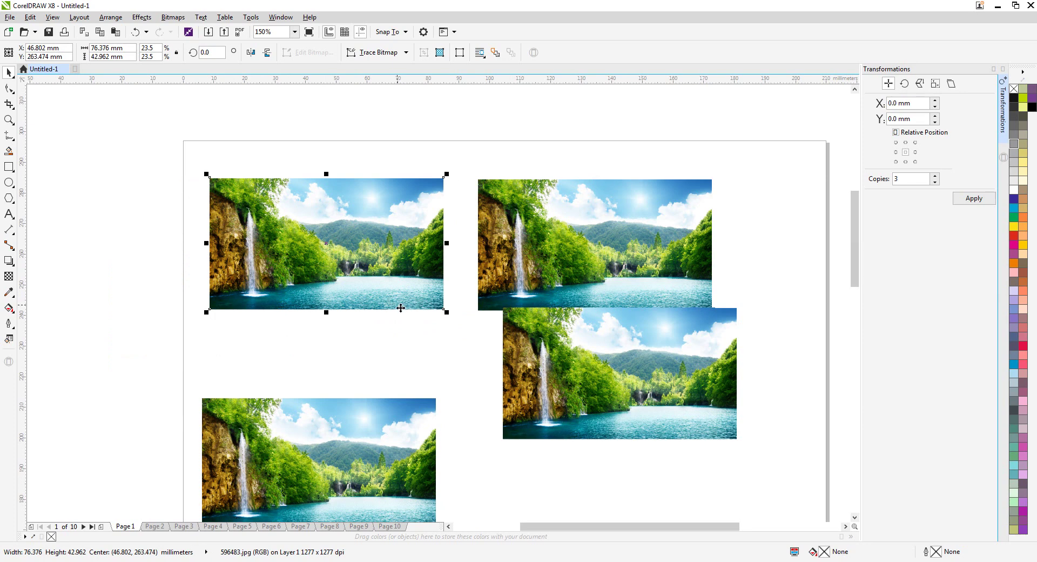
Undo the moves of the stacked copies, then move the image downward and undo that move too
key("ctrl+z")
key("ctrl+z")
key("ctrl+z")
key("ctrl+z")
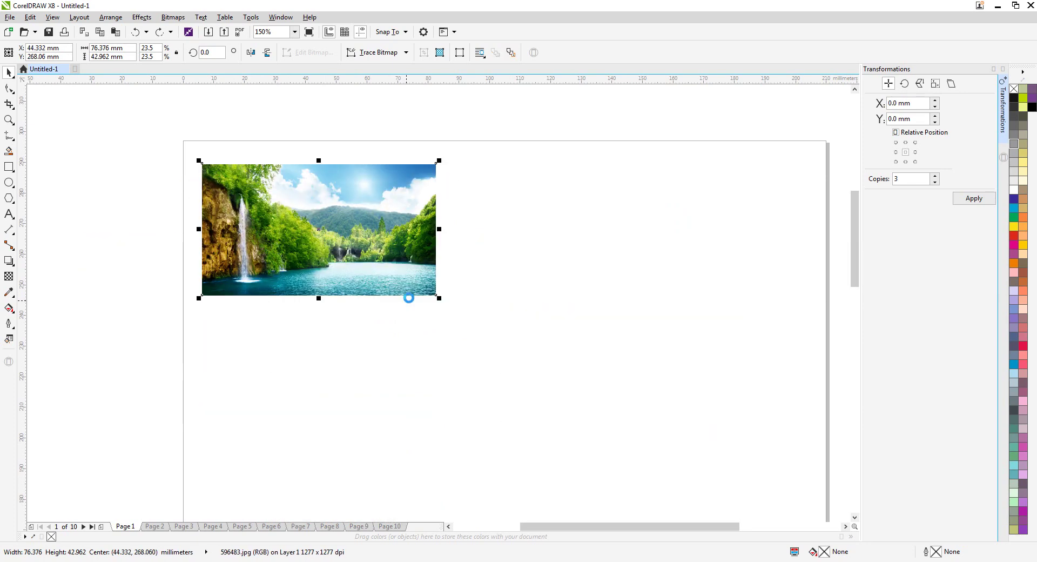
left_click(453, 203)
left_click_drag(292, 199, 310, 287)
key("ctrl+z")
Create three copies side by side to the right of the image using the middle-right anchor, a 76.376 mm horizontal offset
scroll(372, 208, "up", 1)
scroll(497, 209, "down", 1)
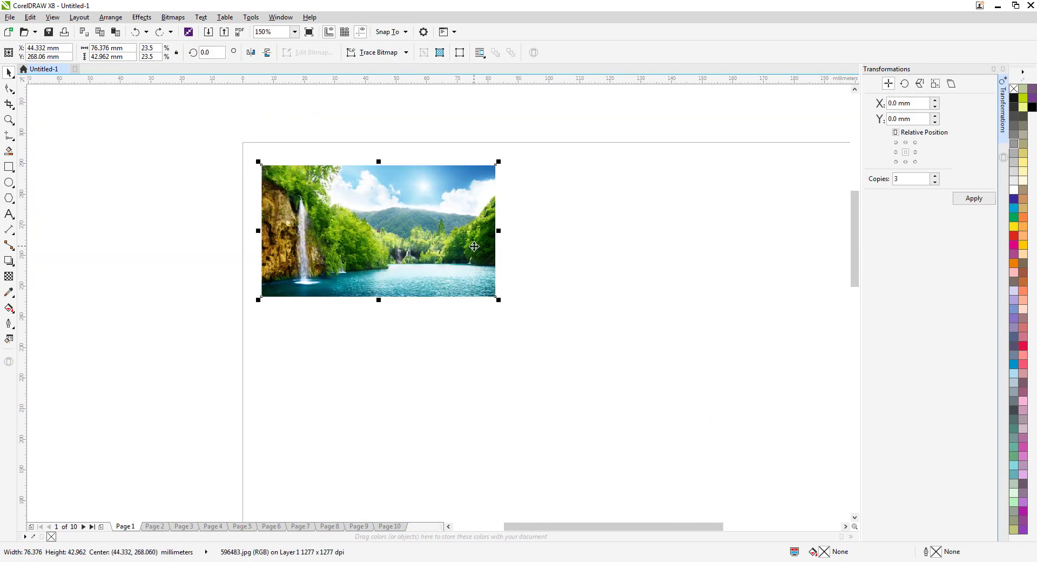
scroll(889, 192, "down", 1)
scroll(932, 167, "up", 1)
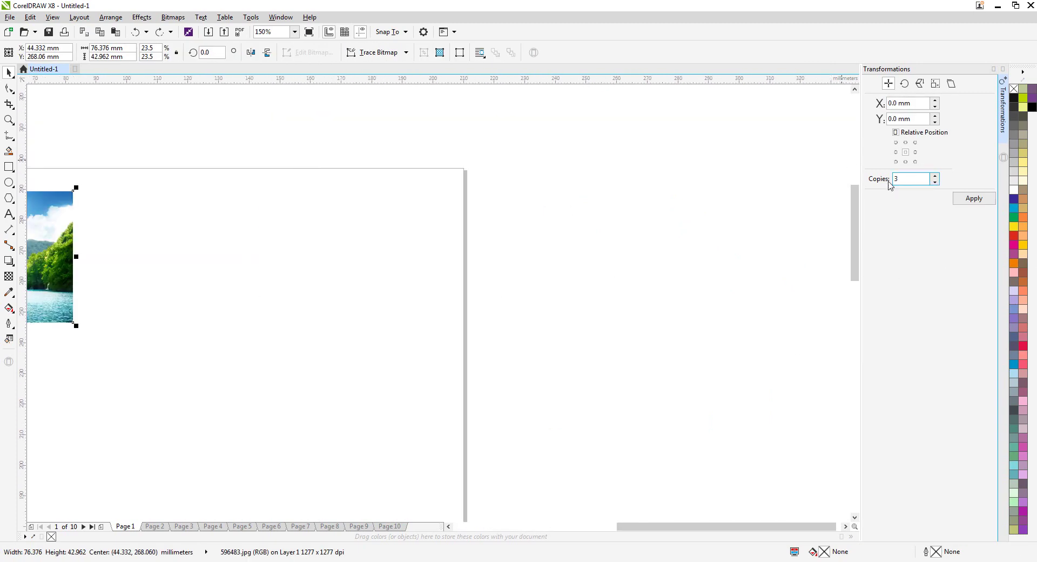
scroll(488, 252, "down", 1)
scroll(167, 232, "up", 1)
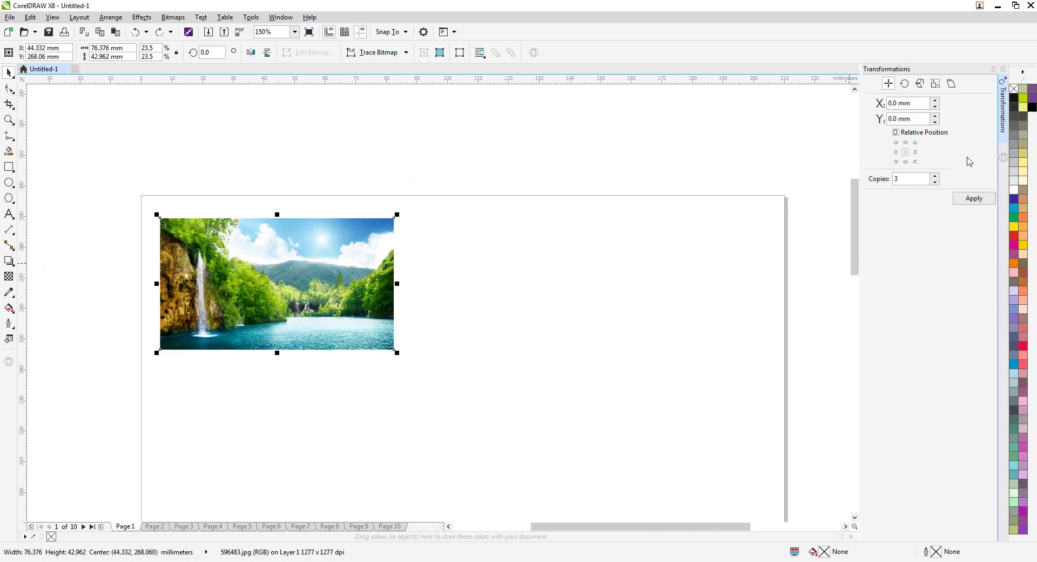
scroll(452, 192, "down", 1)
scroll(452, 191, "up", 1)
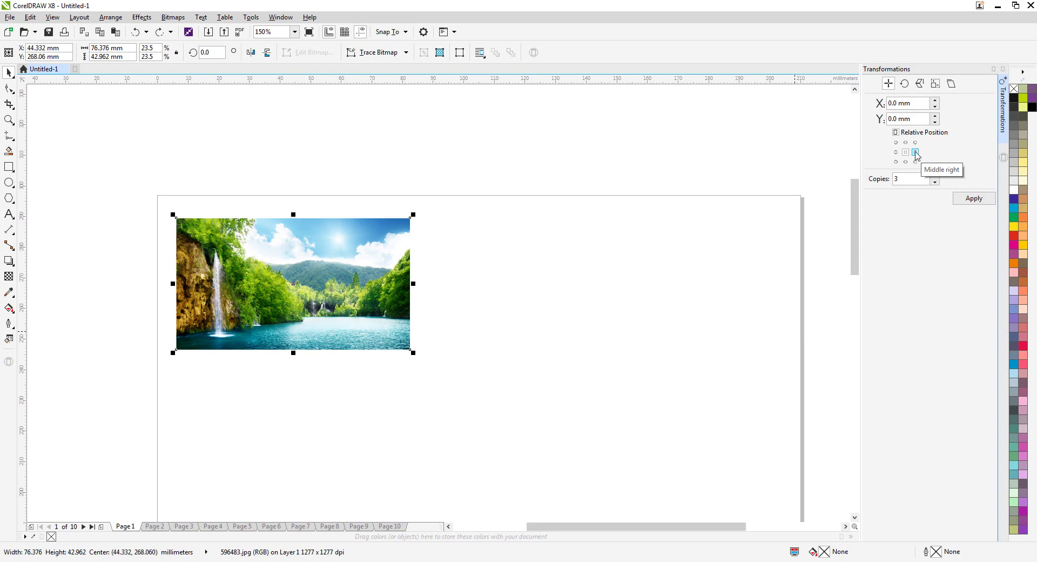
left_click(915, 153)
left_click(975, 199)
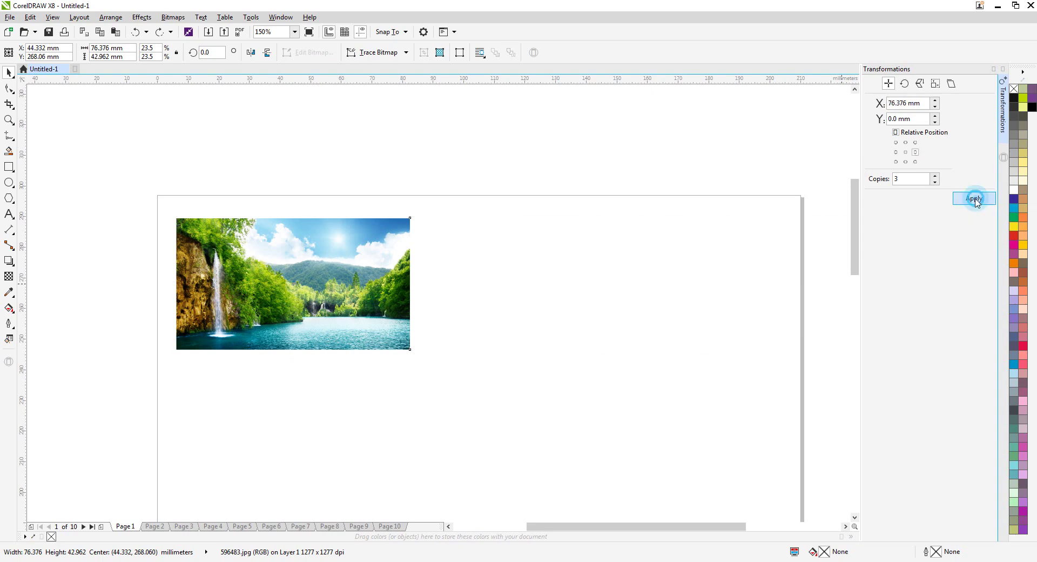
Check the row of images, then select and delete the three copies to the right of the original
scroll(308, 237, "down", 1)
left_click(602, 167)
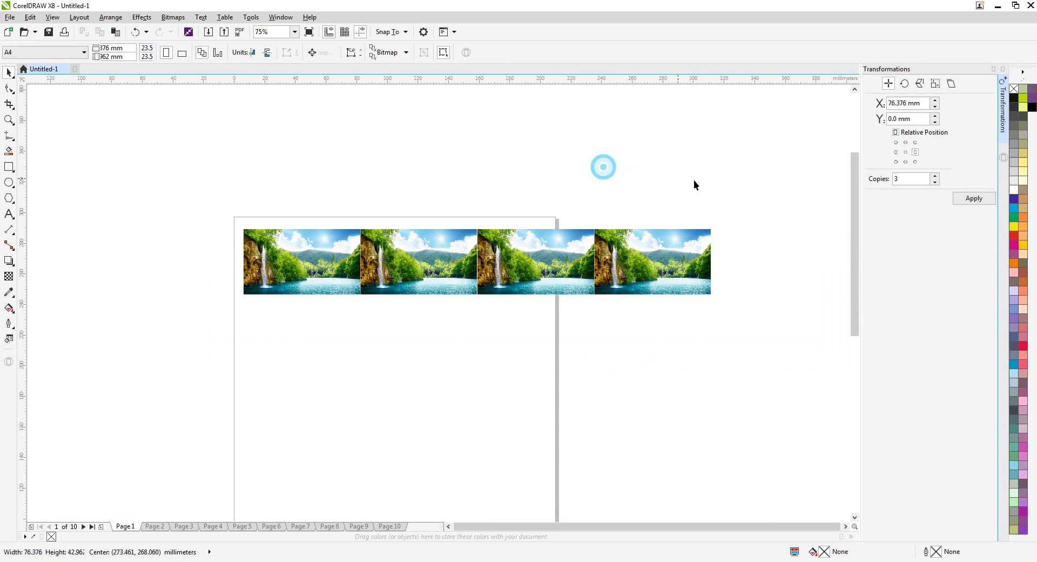
left_click(436, 251)
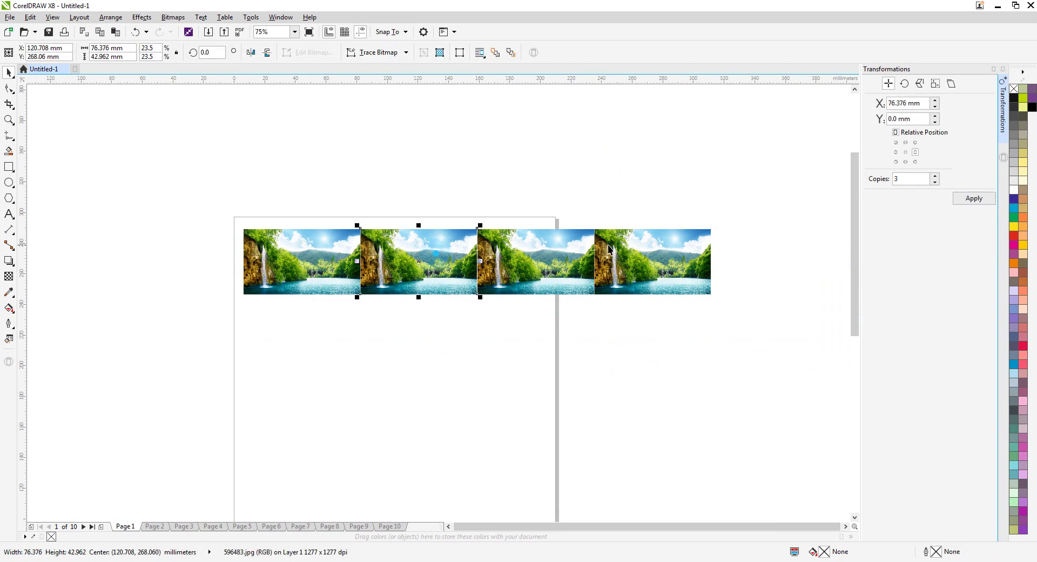
left_click(578, 250)
left_click_drag(174, 190, 772, 372)
left_click(723, 350)
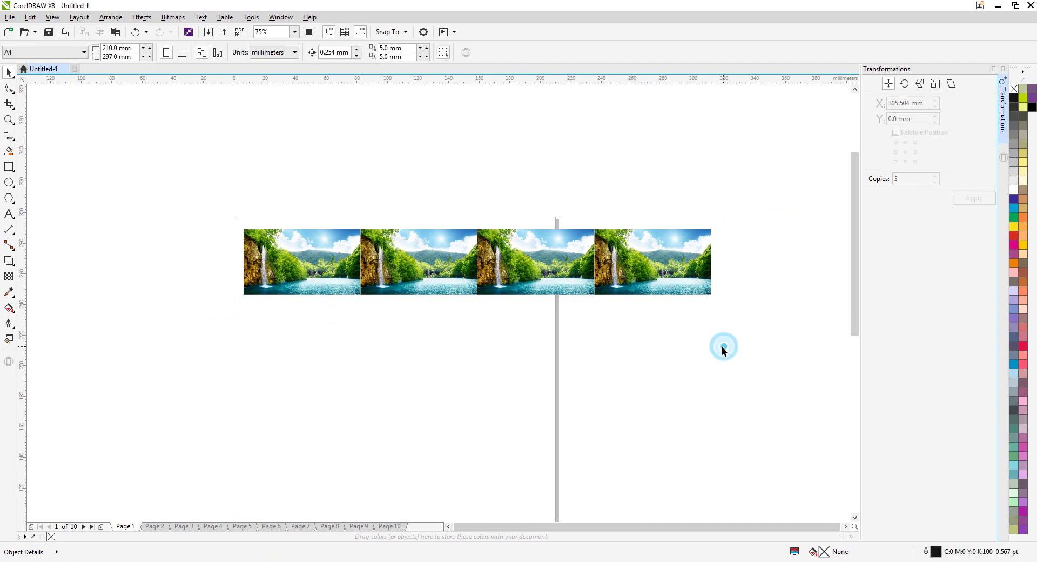
left_click_drag(773, 160, 336, 351)
key("Delete")
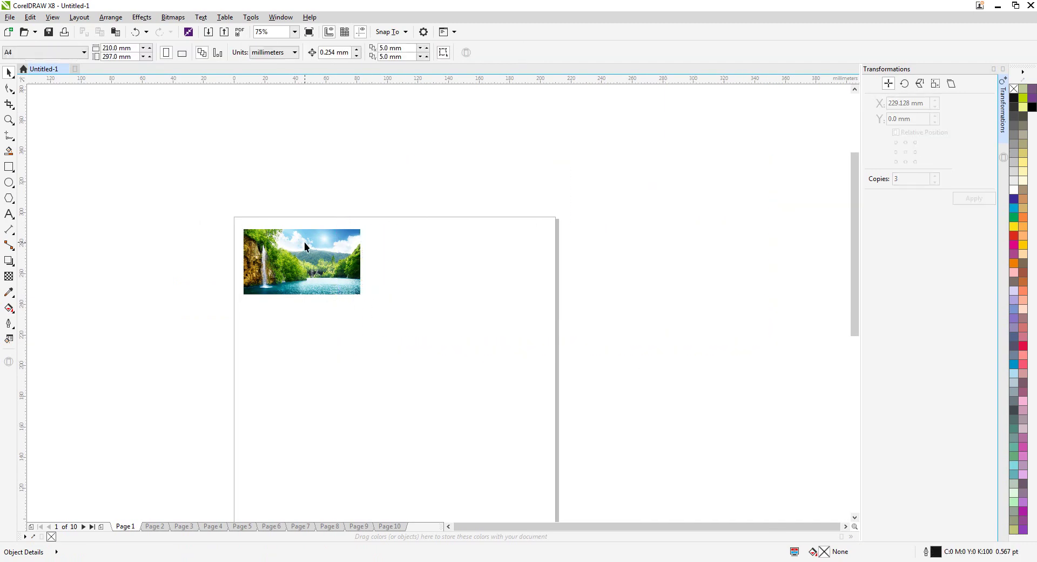
Select the original image and create three copies stacked below it using the bottom-centre anchor, a -42.962 mm vertical offset
scroll(299, 241, "up", 2)
left_click(302, 241)
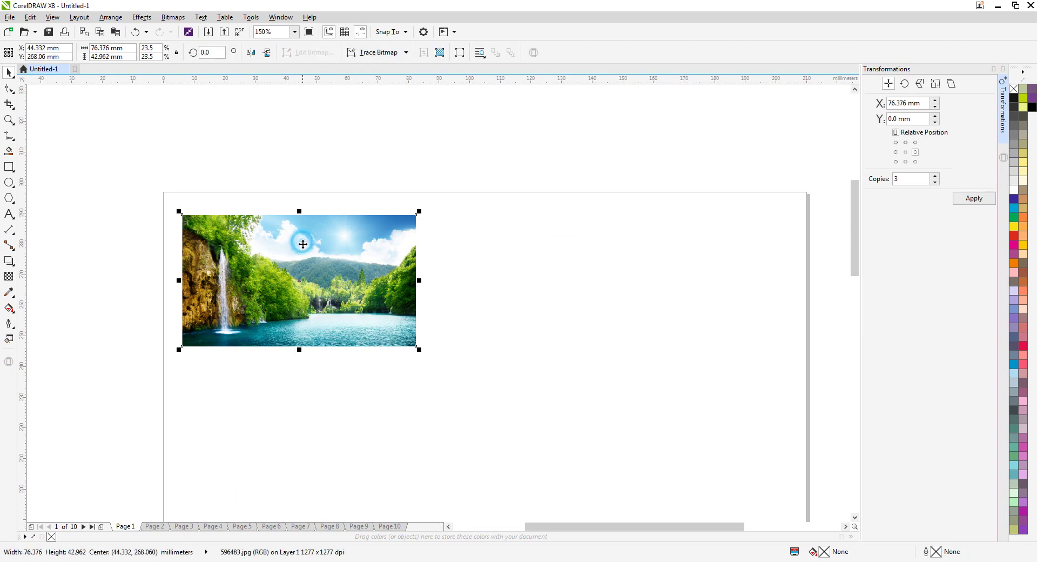
left_click(905, 162)
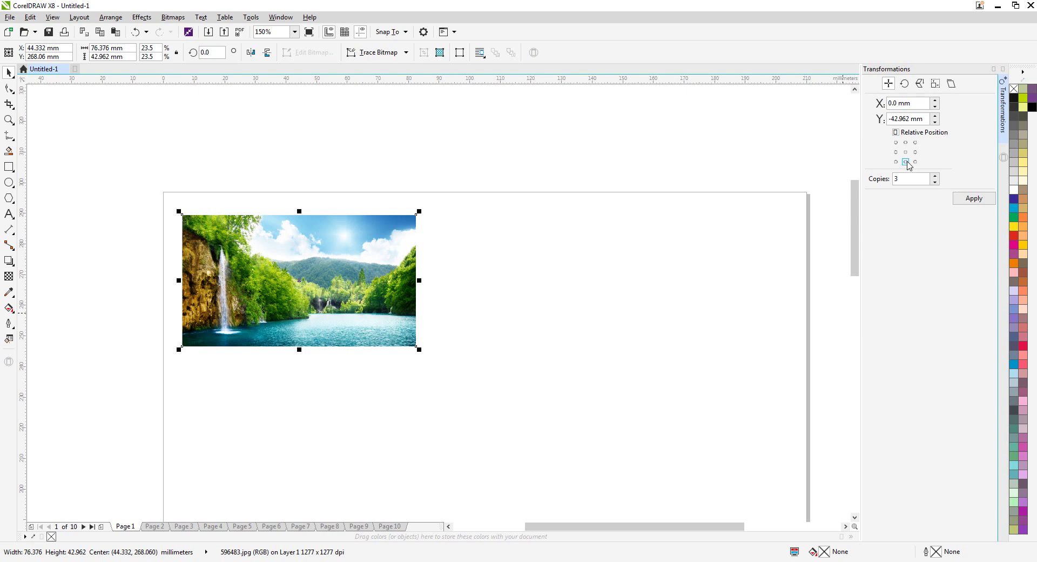
left_click(972, 198)
scroll(410, 135, "down", 2)
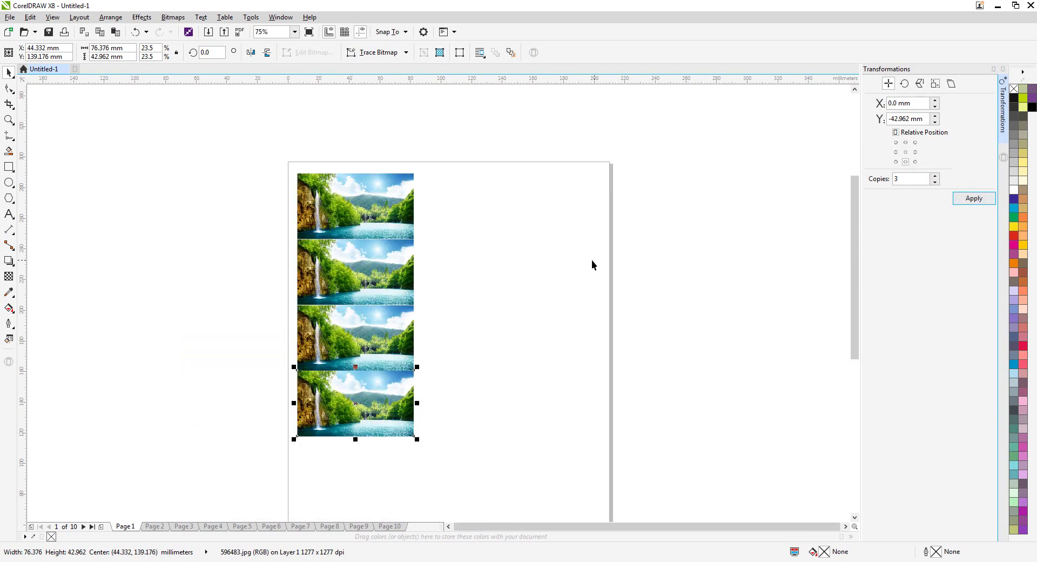
Repeat the three-copy downward transformation to extend the column of images past the page's lower edge
scroll(744, 178, "down", 2)
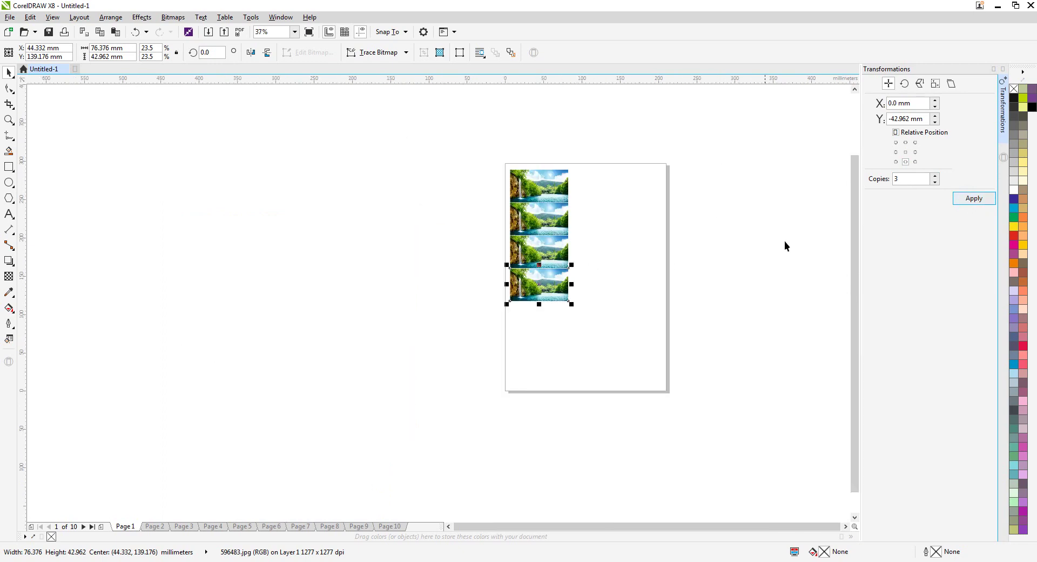
left_click(977, 205)
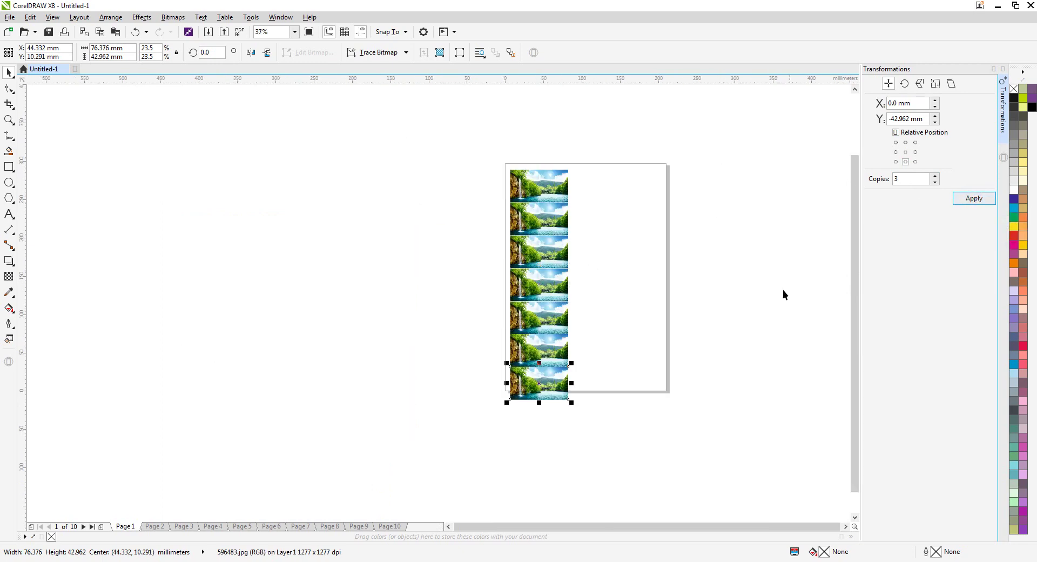
left_click(987, 200)
scroll(422, 278, "down", 1)
scroll(464, 293, "up", 1)
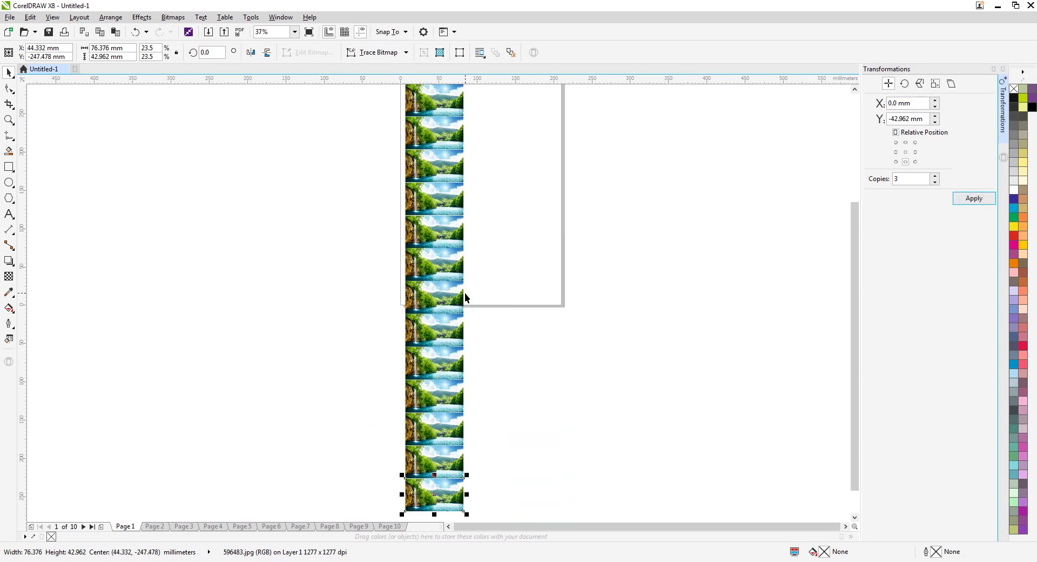
Undo the column copies, the earlier deletion and the row of copies, then select the remaining waterfall image
key("ctrl+z")
key("ctrl+z")
key("ctrl+z")
key("ctrl+z")
scroll(426, 329, "down", 1)
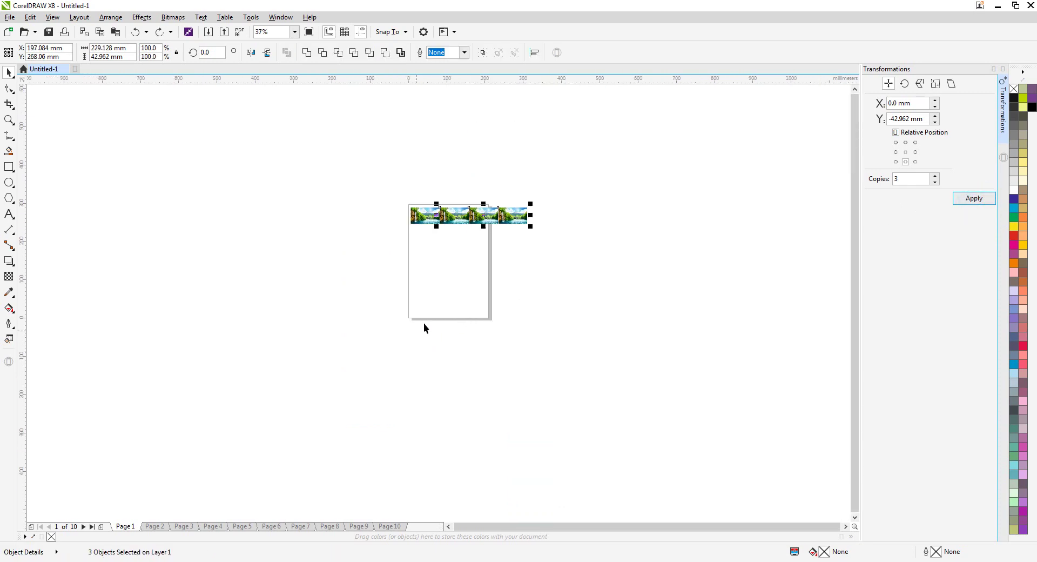
scroll(450, 213, "up", 1)
key("ctrl+z")
scroll(408, 205, "up", 2)
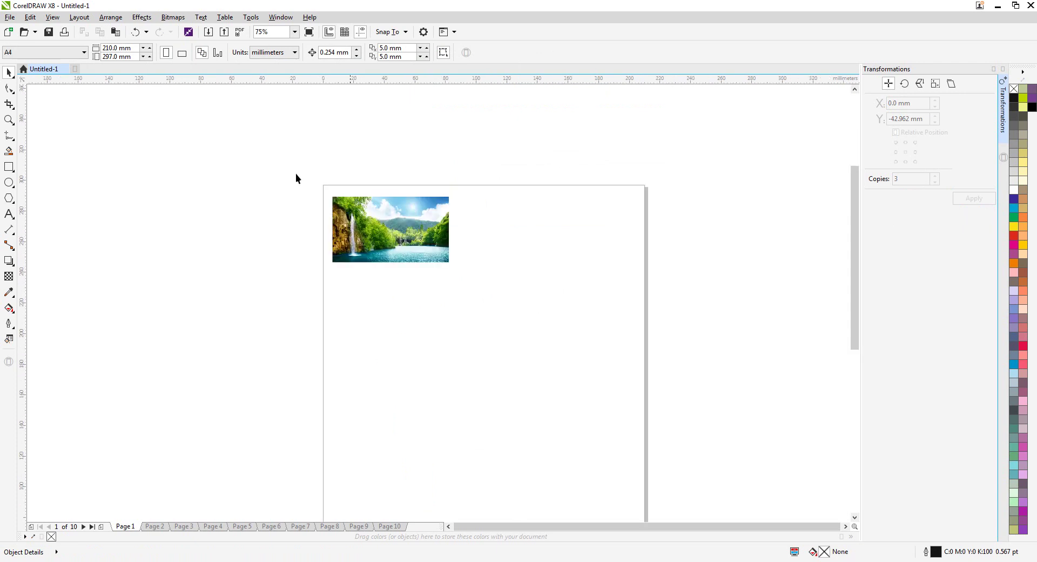
left_click(352, 269)
scroll(555, 306, "up", 2)
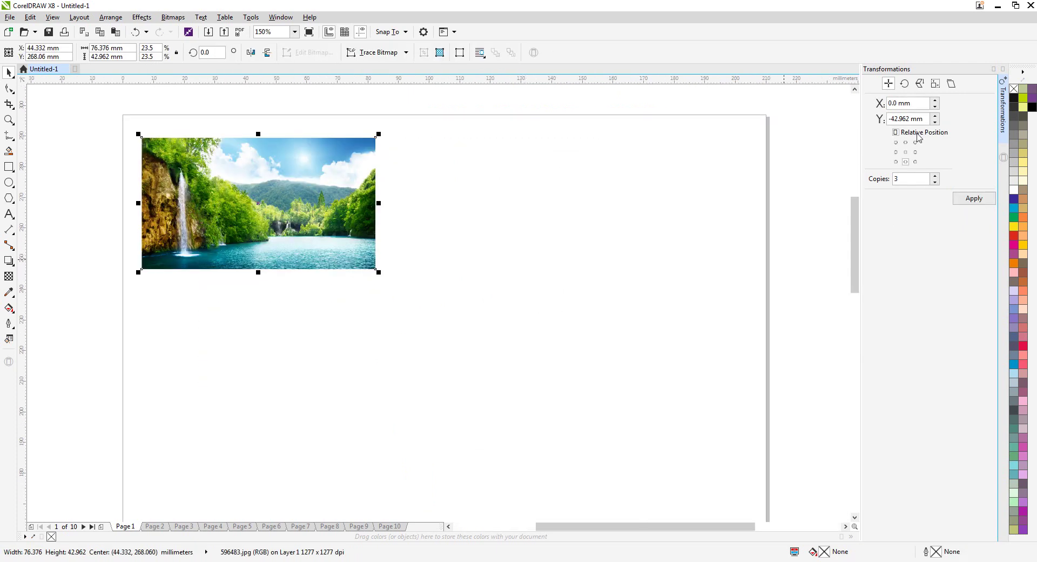
Create three copies stepping diagonally down-left from the waterfall image using the bottom-left anchor, with offsets of -76.376 mm and -42.962 mm
left_click(895, 162)
left_click(978, 199)
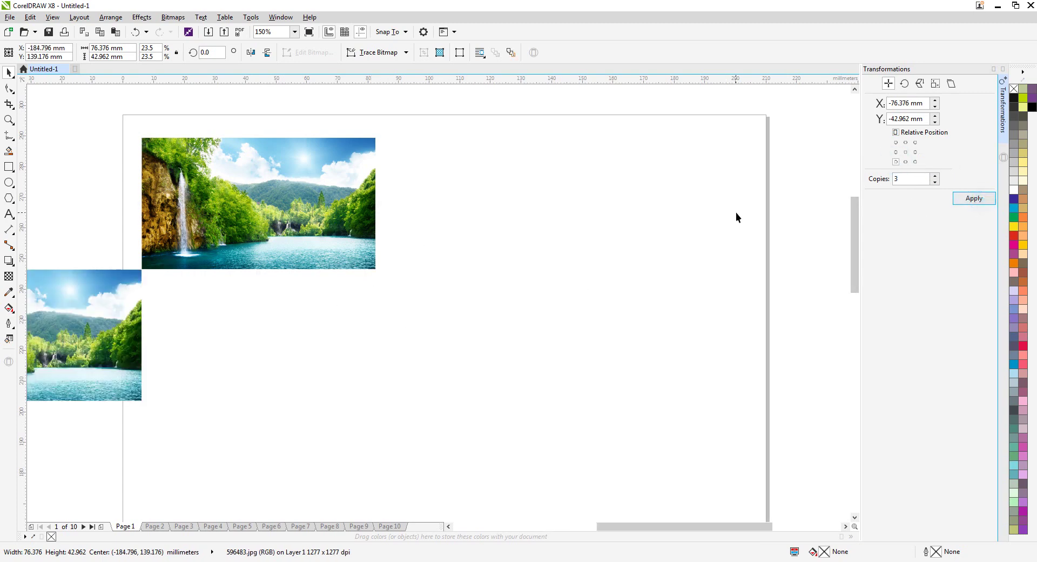
scroll(735, 218, "down", 2)
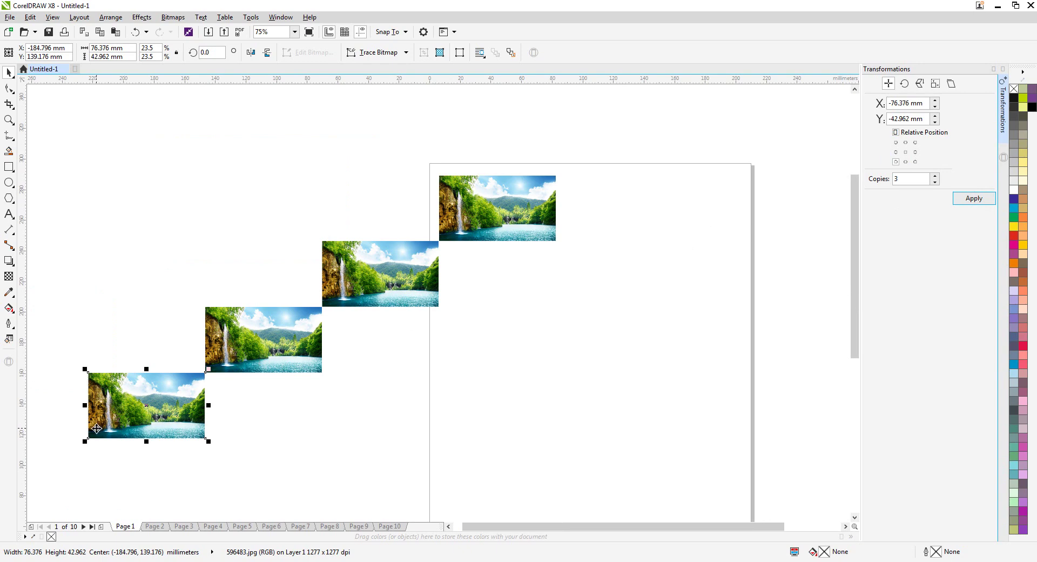
Select and delete the three diagonal copies, then reselect the original image on the page
left_click(463, 138)
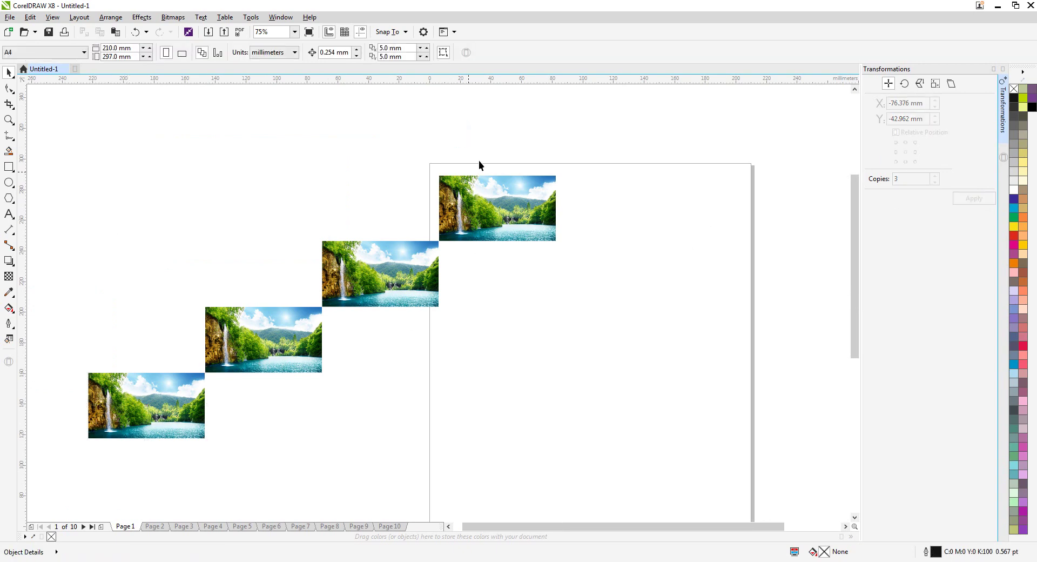
left_click_drag(47, 206, 479, 500)
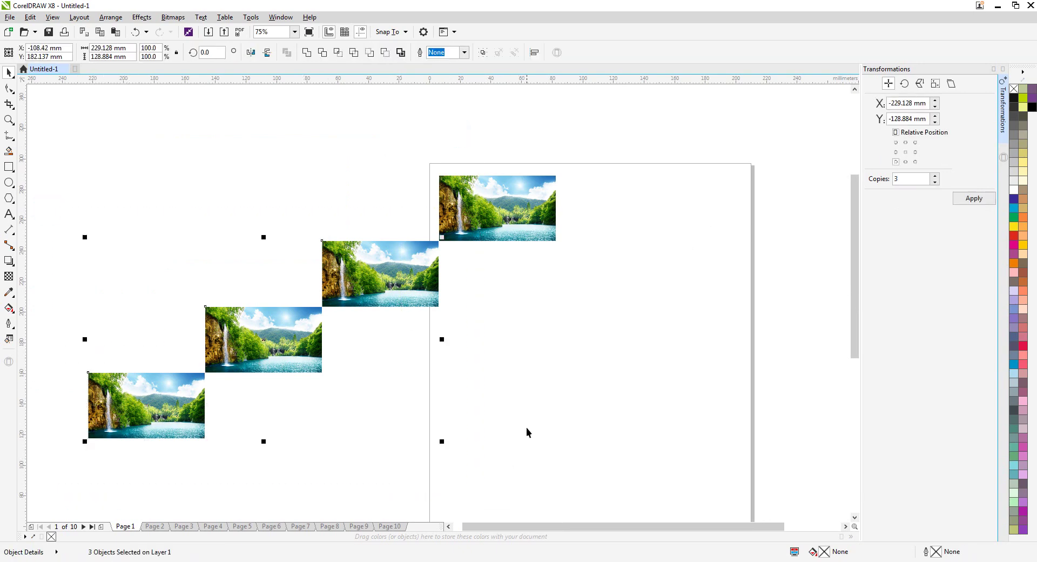
key("Delete")
scroll(600, 238, "up", 2)
left_click(518, 227)
scroll(200, 310, "down", 2)
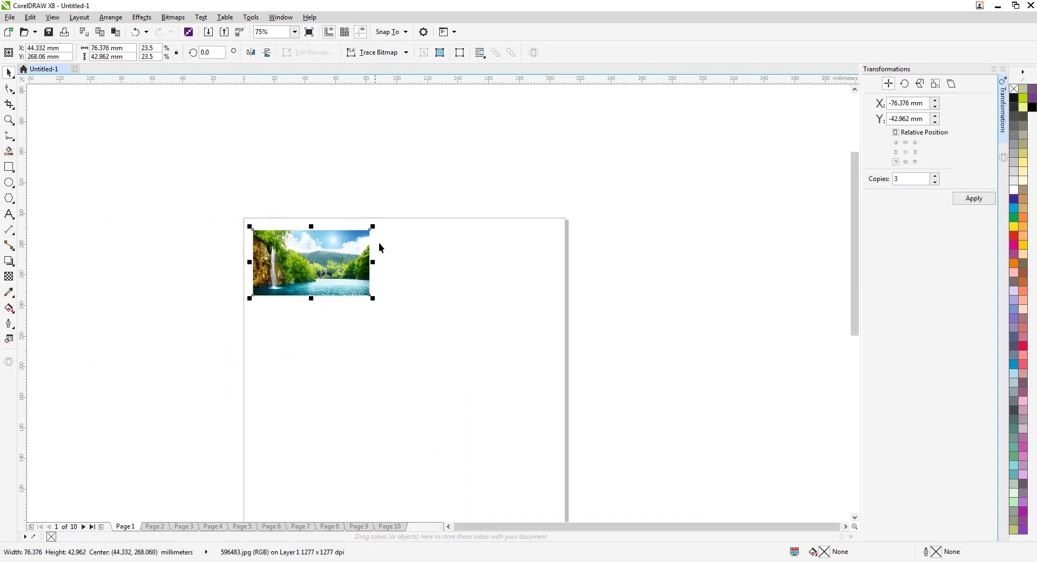
Shrink the image proportionally to about 65 × 36 mm and move it slightly closer to the page's top-left corner
scroll(386, 229, "up", 2)
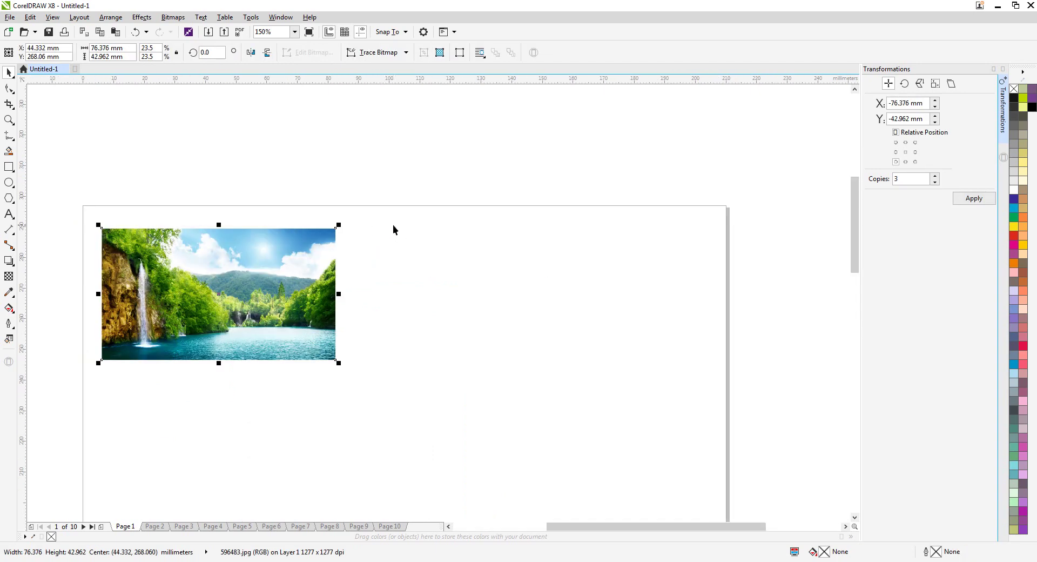
scroll(348, 222, "down", 2)
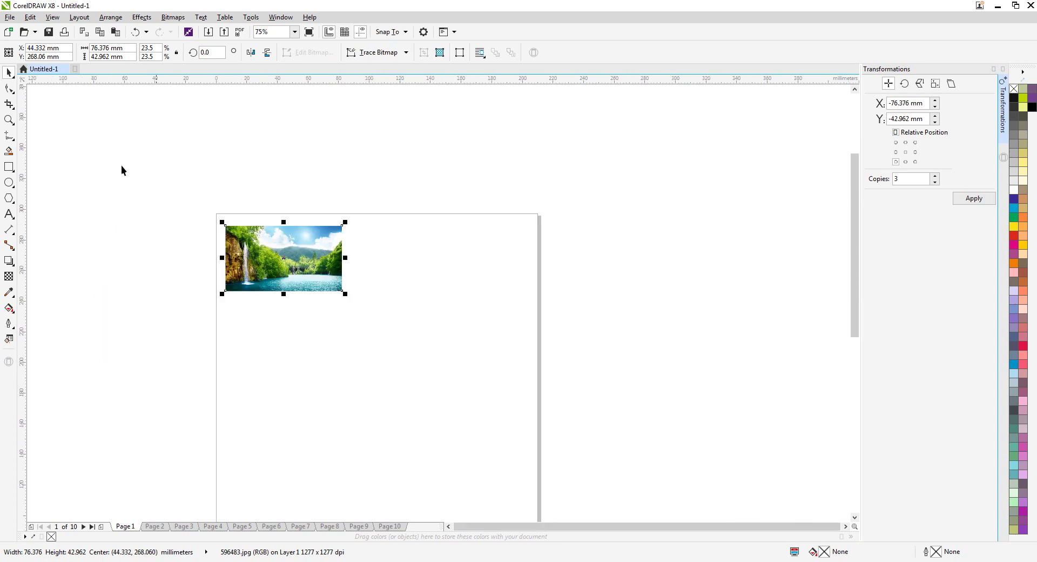
scroll(254, 242, "up", 2)
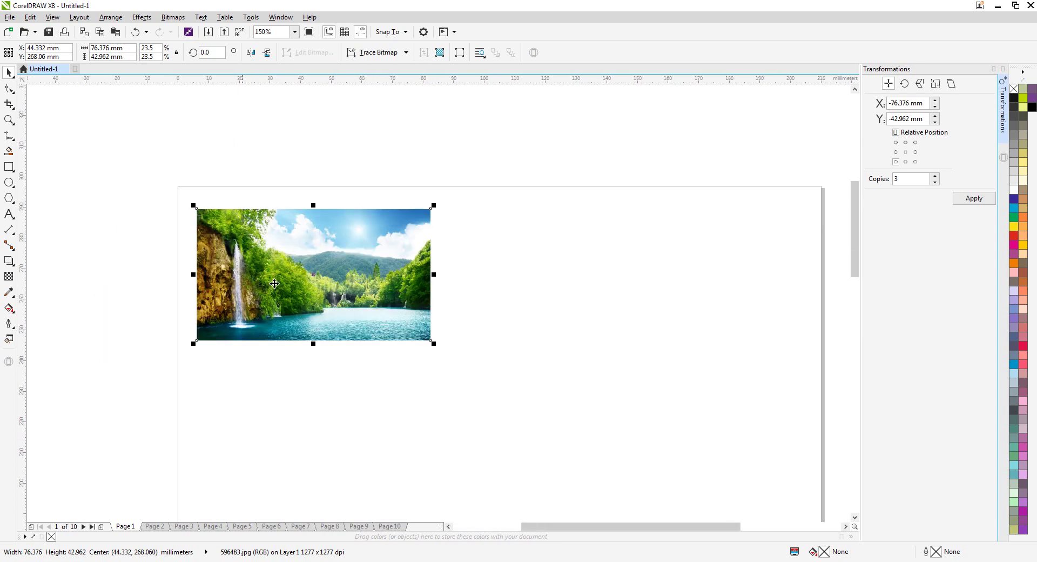
left_click_drag(433, 345, 426, 339)
left_click_drag(400, 327, 393, 323)
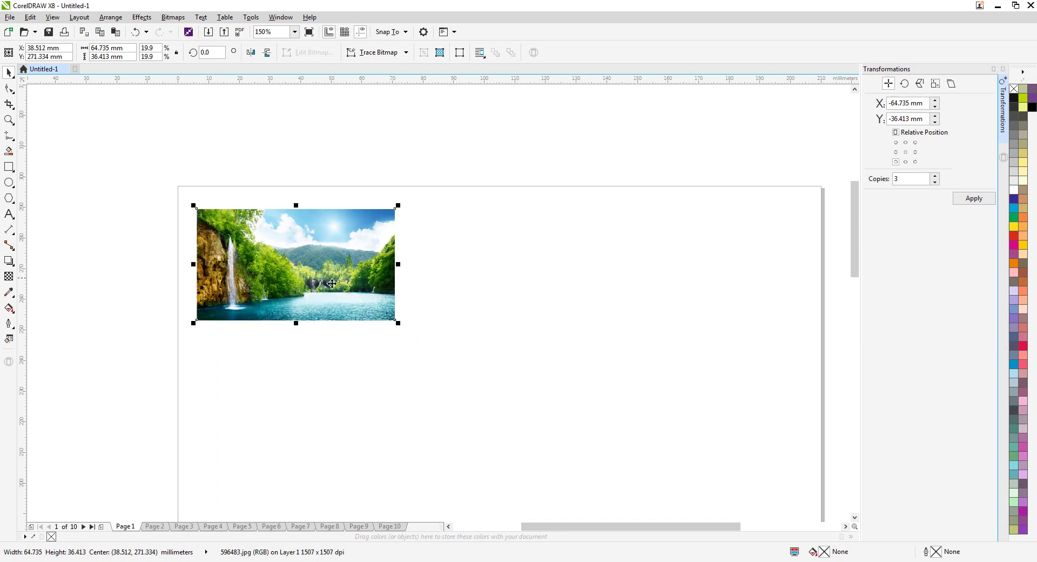
left_click_drag(319, 282, 316, 276)
scroll(363, 229, "down", 1)
scroll(358, 230, "up", 1)
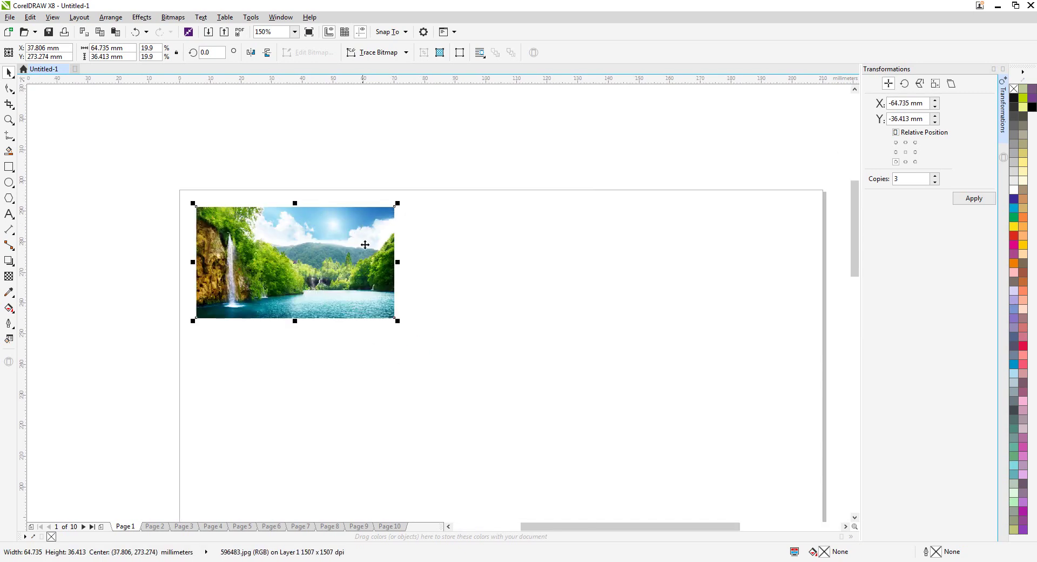
Resize the image to about 50 × 28 mm and create three copies in a row to its right using the middle-right anchor
left_click(915, 152)
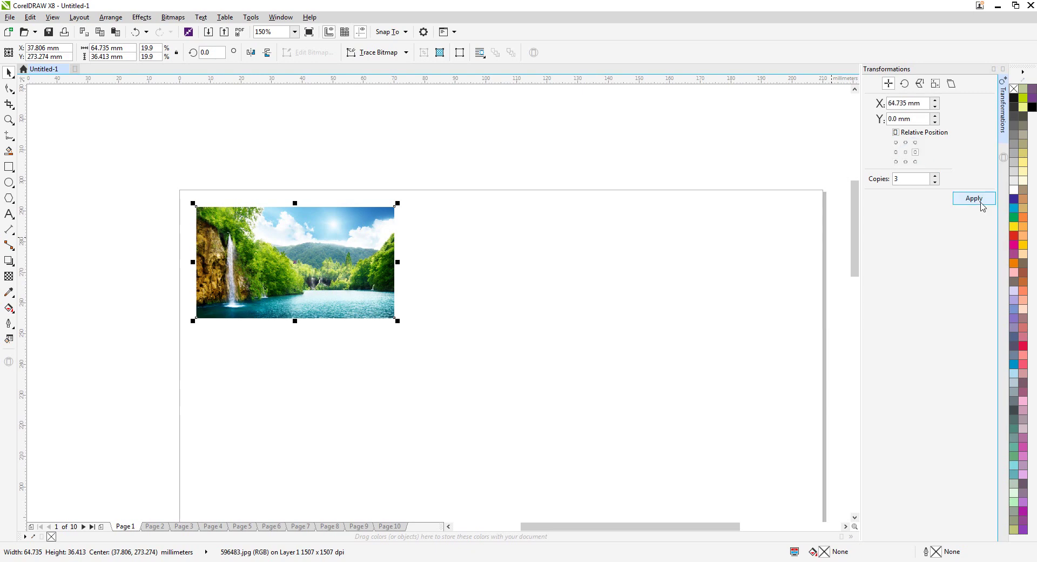
scroll(544, 202, "down", 1)
scroll(841, 205, "up", 1)
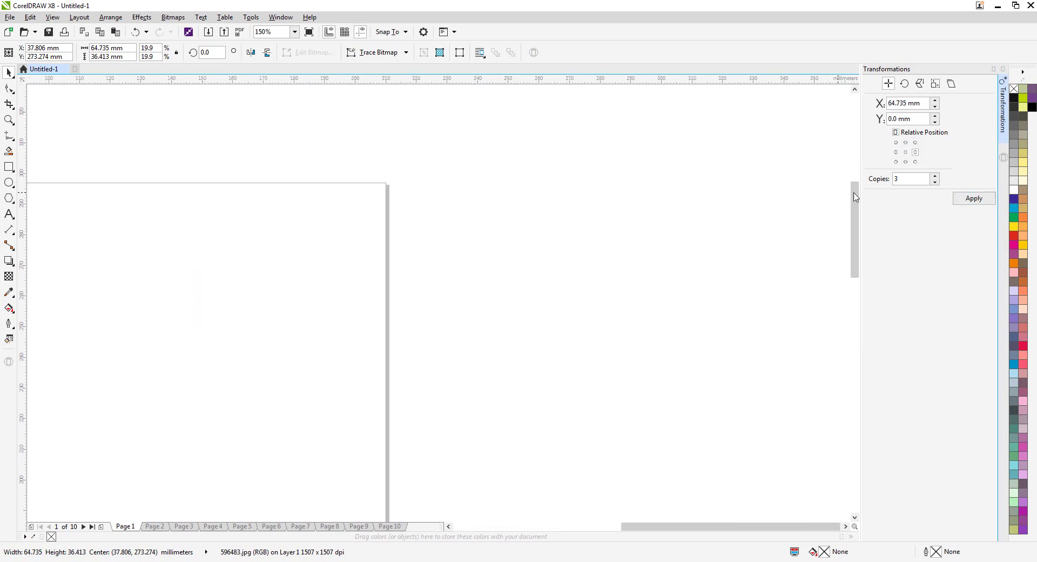
left_click(975, 199)
scroll(486, 241, "down", 1)
left_click_drag(587, 180, 111, 330)
left_click_drag(520, 277, 432, 274)
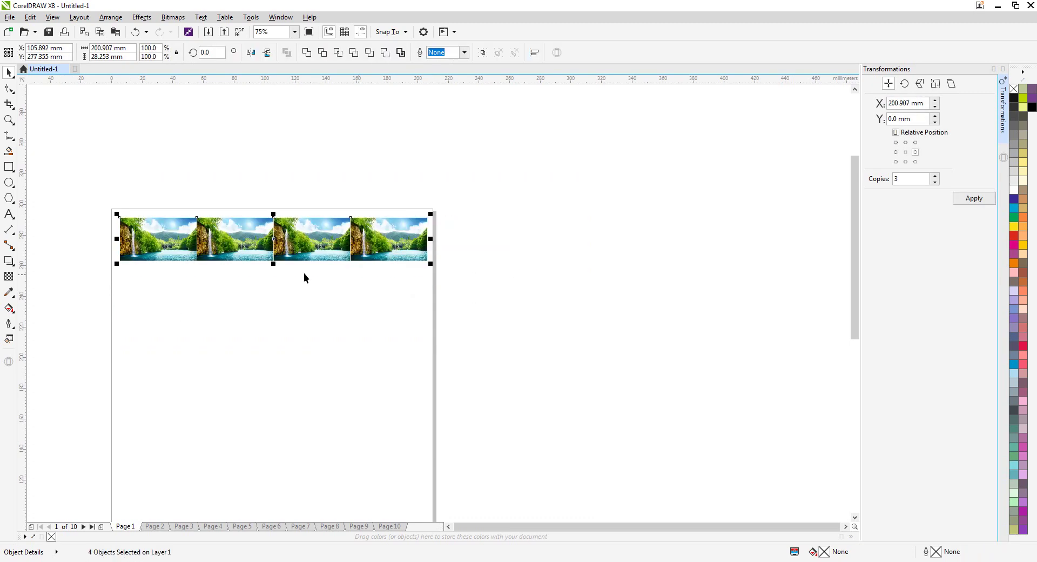
Select the row of four images and choose the bottom-centre relative anchor for a -28.253 mm vertical offset
left_click(905, 162)
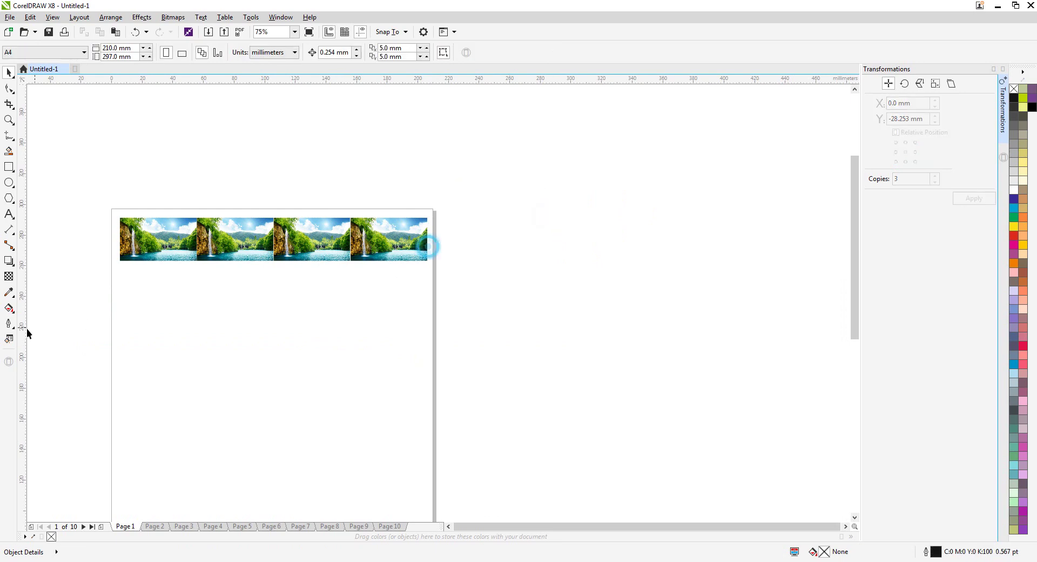
scroll(272, 241, "up", 1)
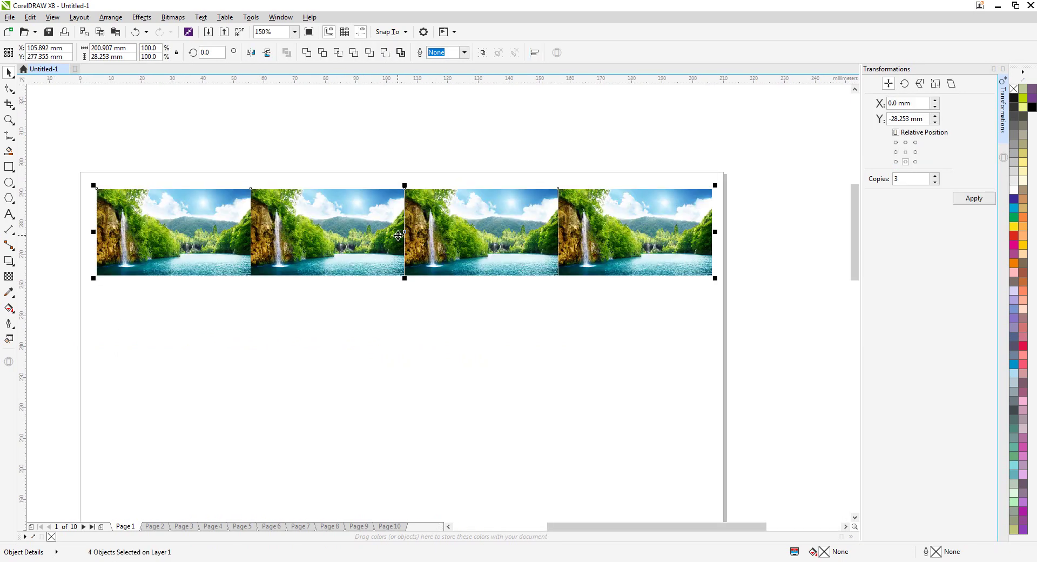
scroll(426, 248, "down", 1)
left_click(592, 176)
left_click_drag(643, 175, 195, 307)
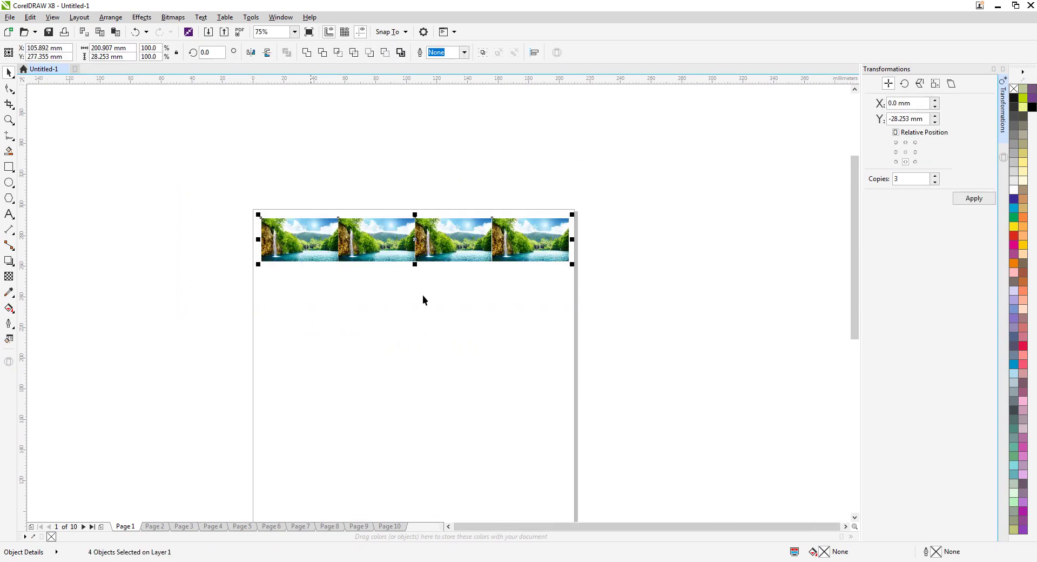
Try stacking three copies of the row below it with the bottom-centre anchor, then undo the transformation
left_click(906, 162)
left_click(974, 199)
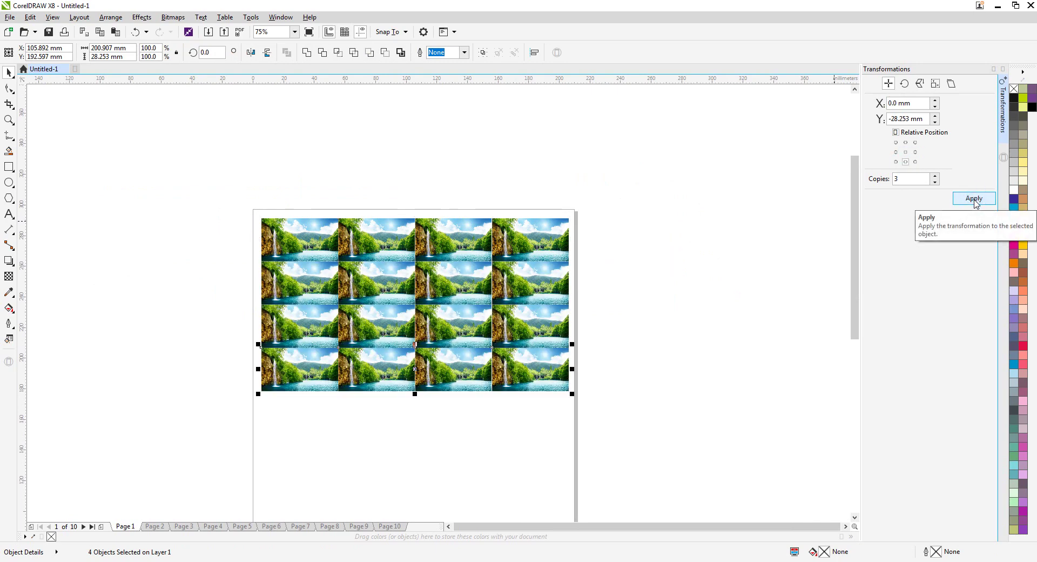
key("ctrl+z")
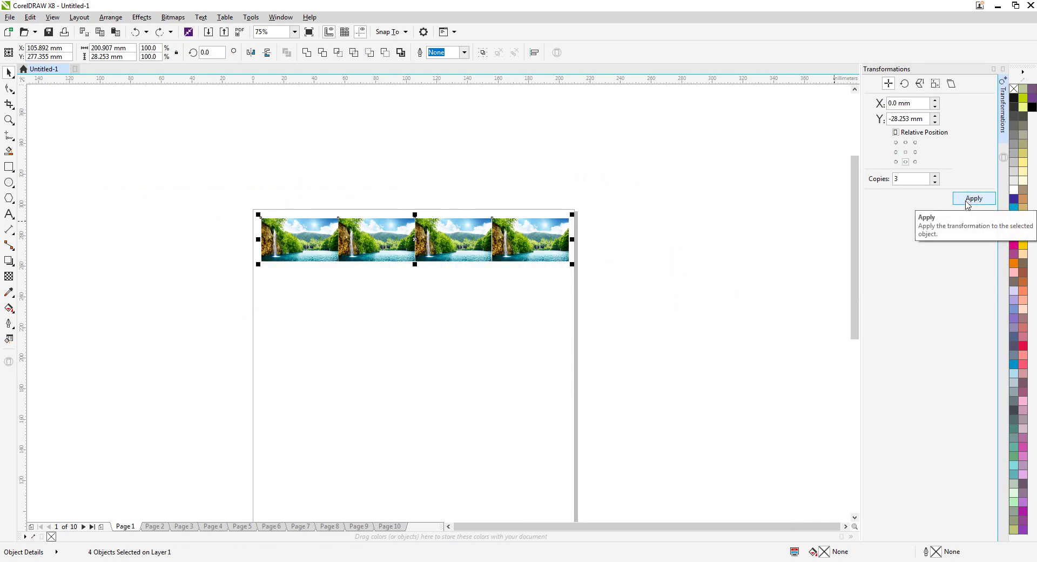
Set the number of copies to 10 and stack the copied rows below the original row down the page
double_click(911, 179)
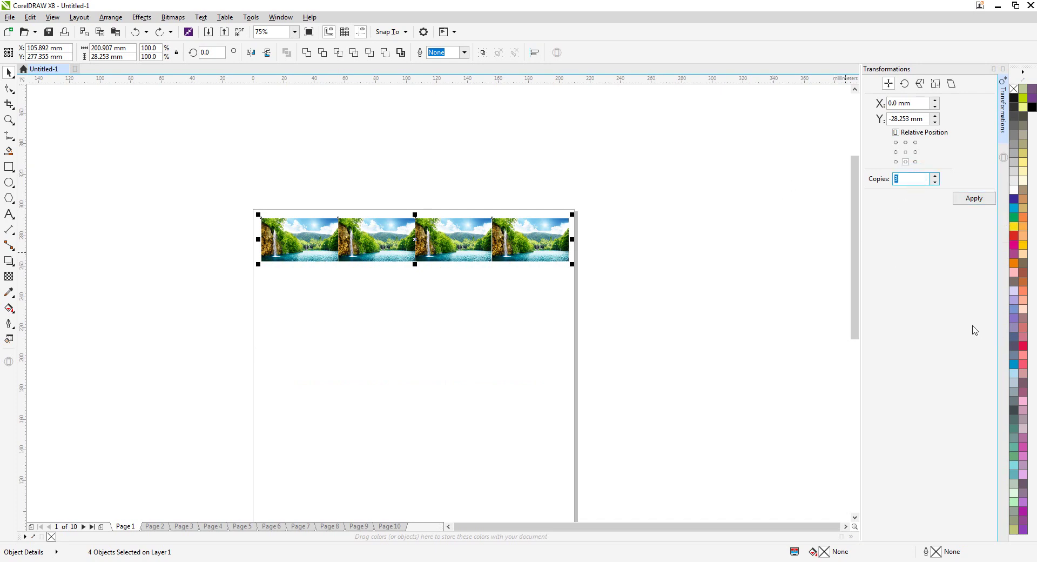
type("10")
left_click(974, 199)
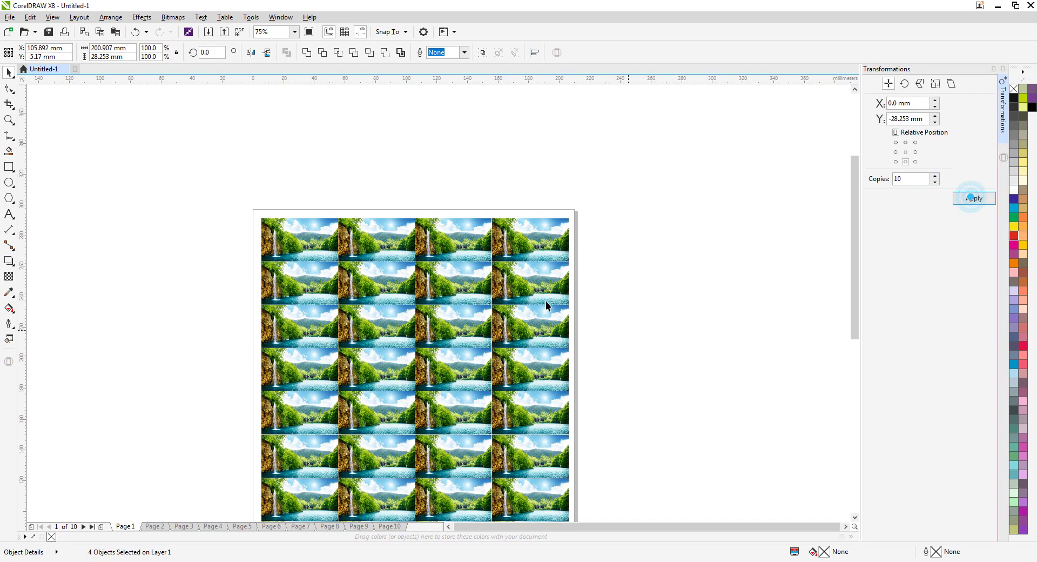
scroll(392, 332, "down", 2)
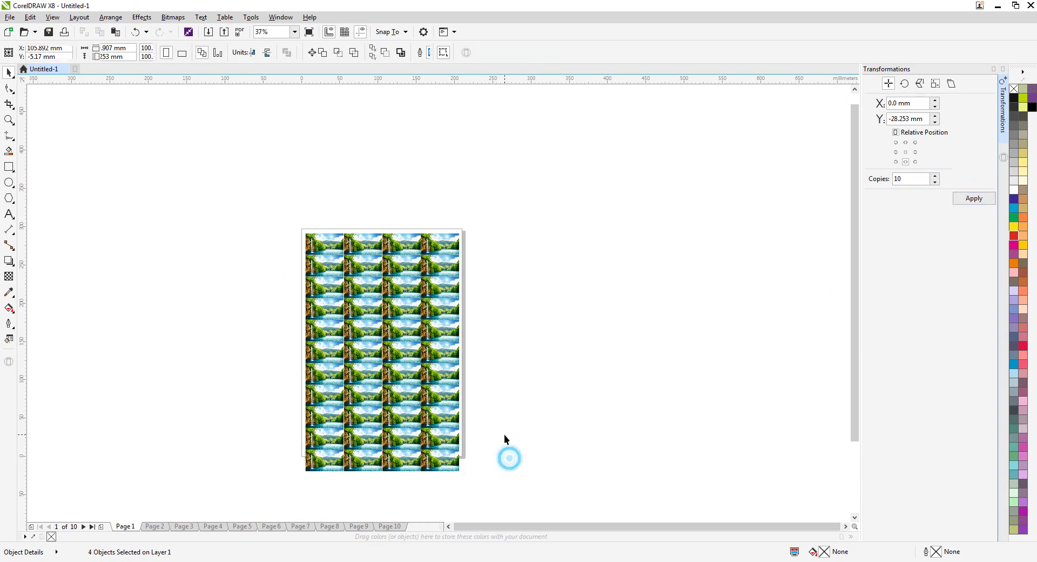
scroll(306, 501, "up", 2)
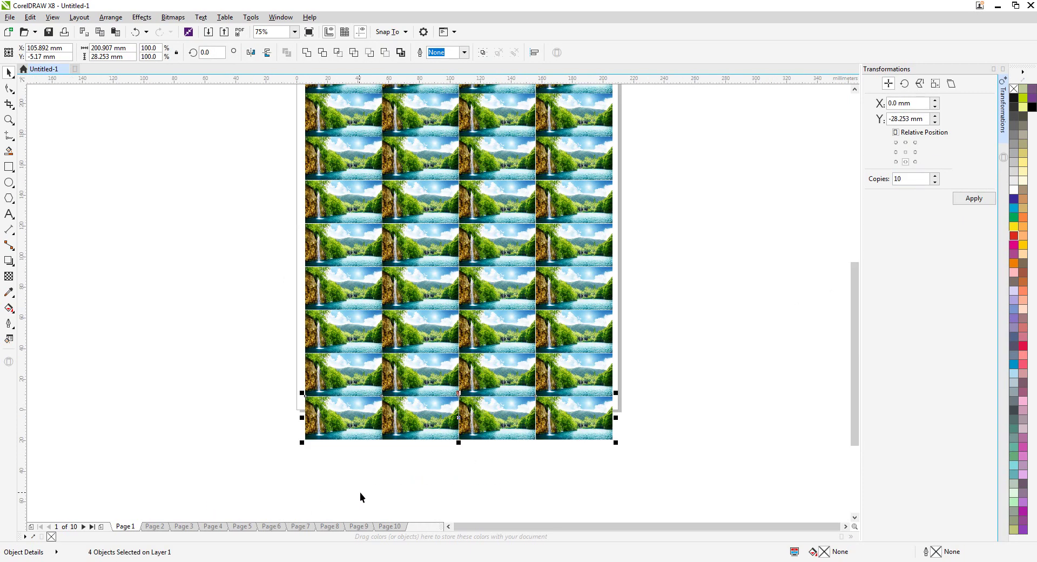
Select and delete the lowest row of images that overruns the page's bottom edge
left_click_drag(243, 376, 739, 493)
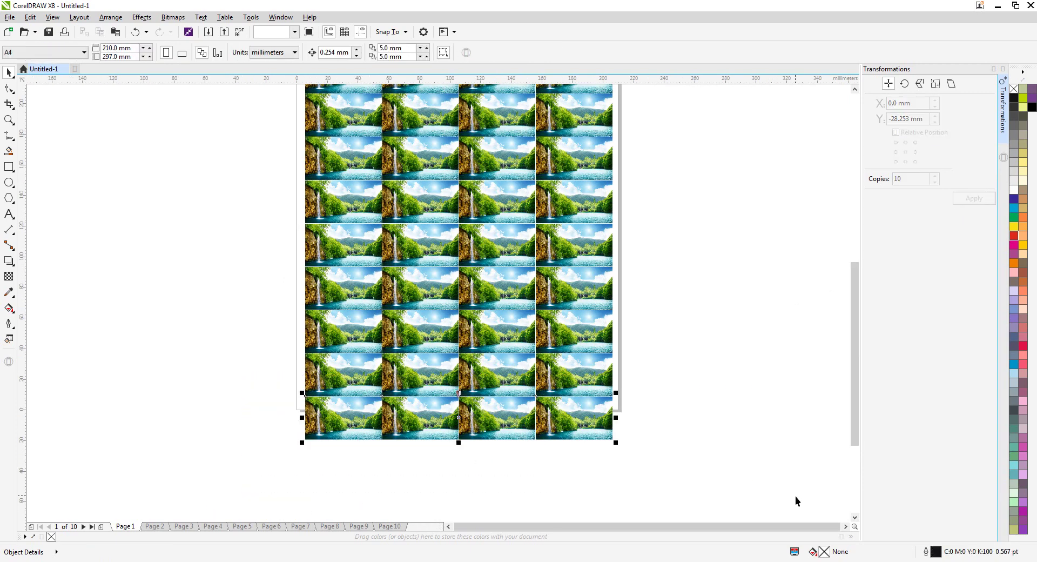
key("Delete")
scroll(691, 376, "down", 2)
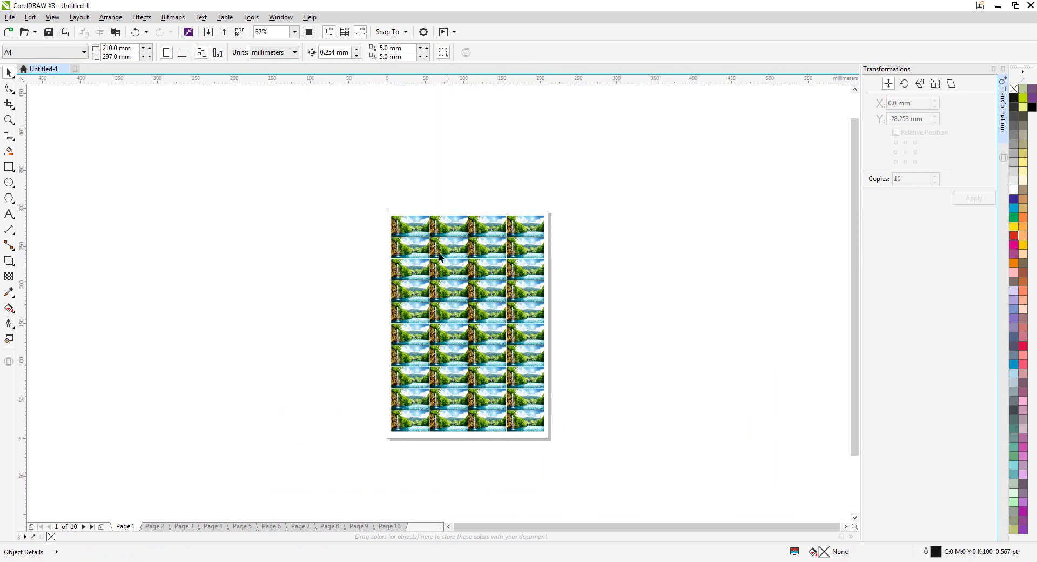
Select the whole grid of images and check how it fits within the page
left_click_drag(380, 276, 667, 498)
scroll(506, 200, "up", 2)
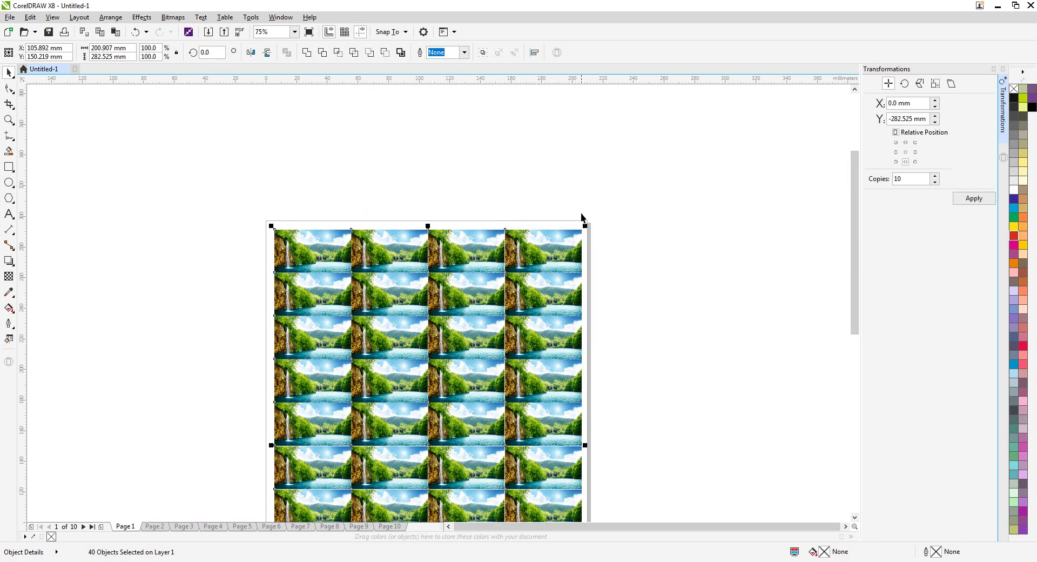
scroll(492, 216, "up", 2)
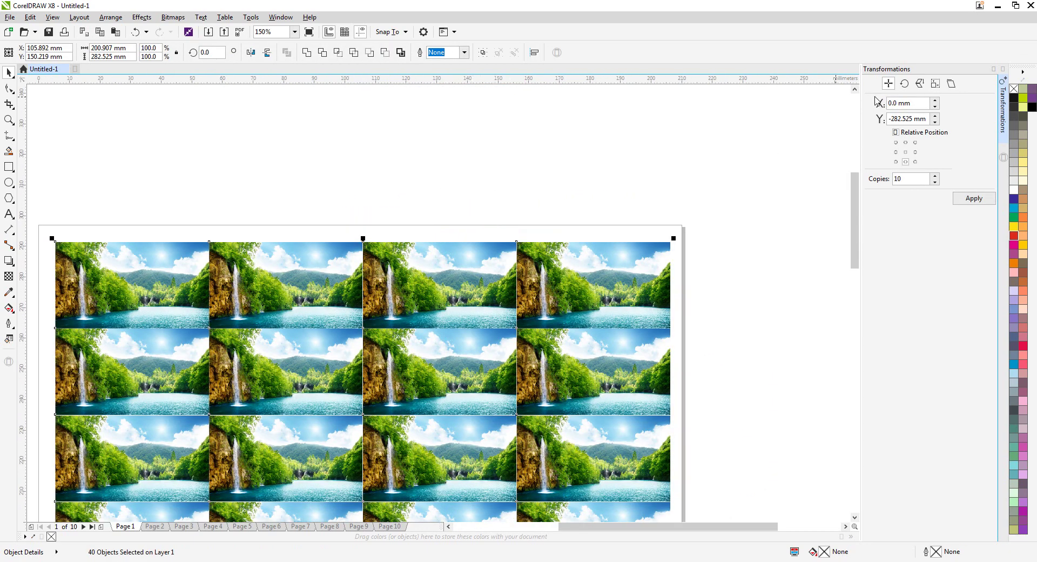
scroll(541, 196, "down", 2)
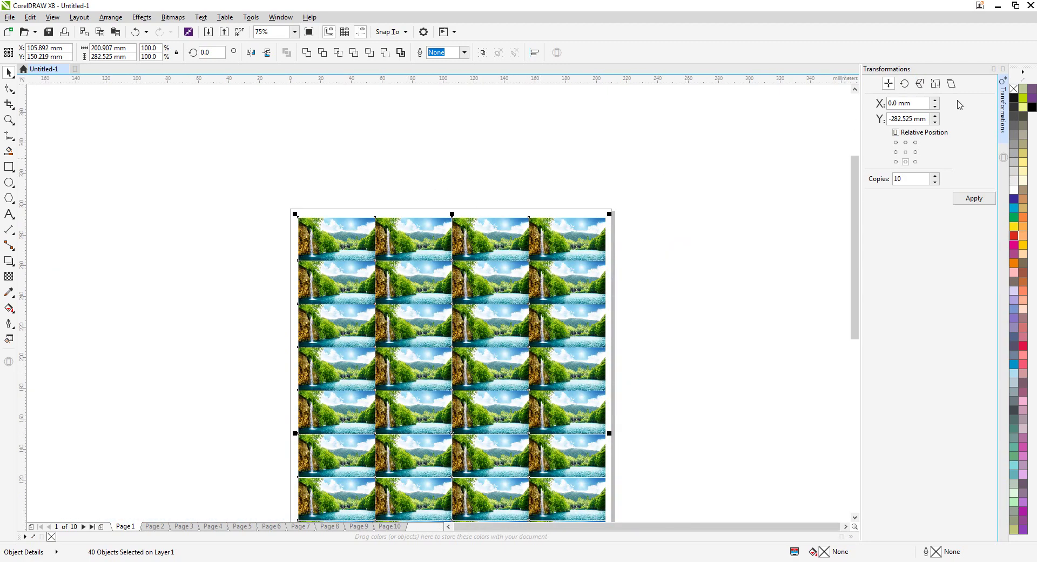
scroll(358, 207, "down", 2)
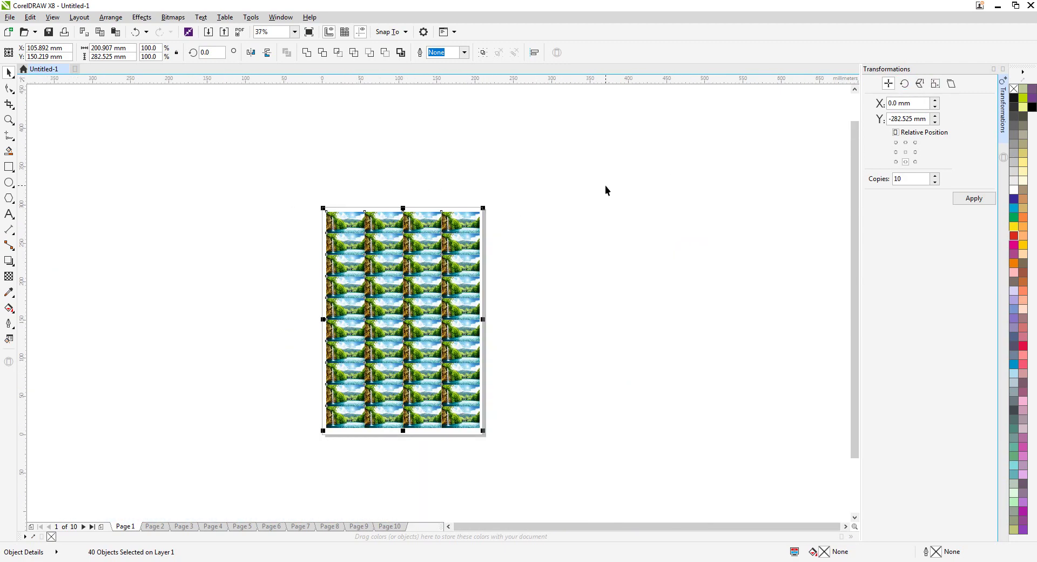
Select the grid's three right-hand columns, inspect the seam between adjacent images, and delete those columns
left_click(607, 190)
scroll(406, 238, "up", 2)
scroll(442, 205, "down", 2)
left_click_drag(585, 144, 354, 454)
scroll(402, 318, "up", 2)
scroll(402, 318, "down", 2)
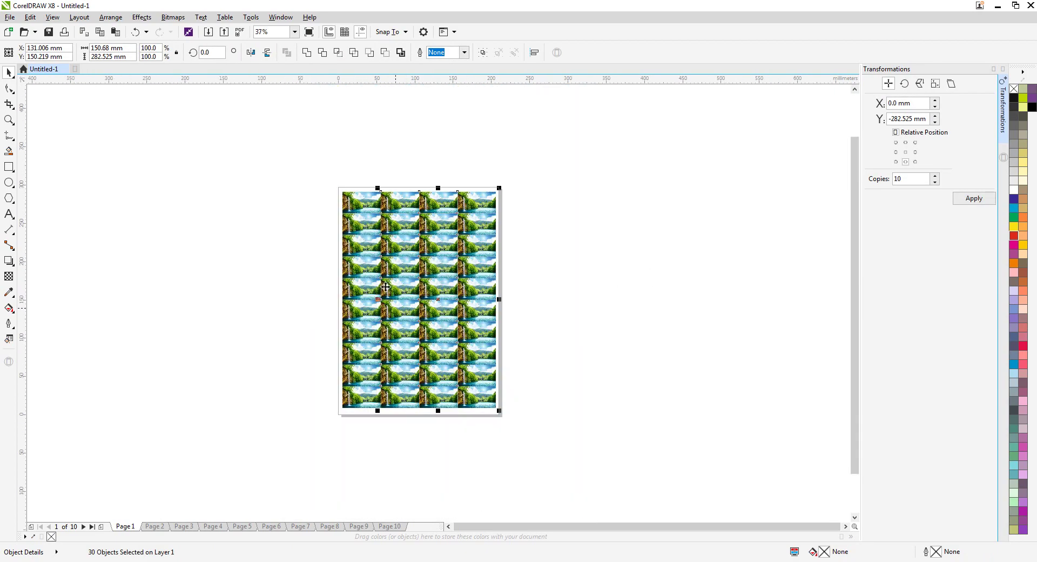
scroll(424, 196, "up", 3)
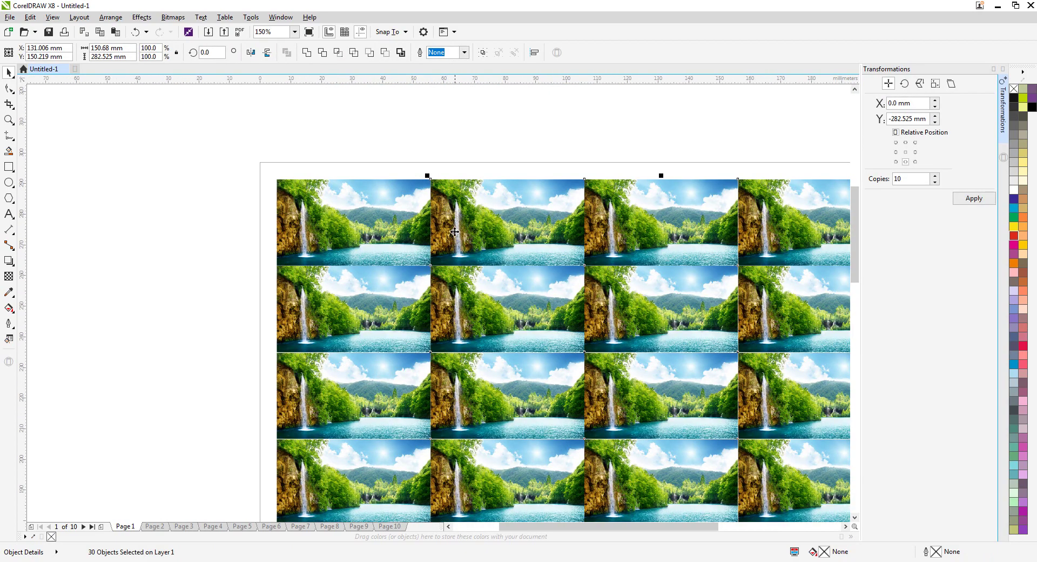
scroll(432, 178, "up", 2)
scroll(432, 176, "up", 2)
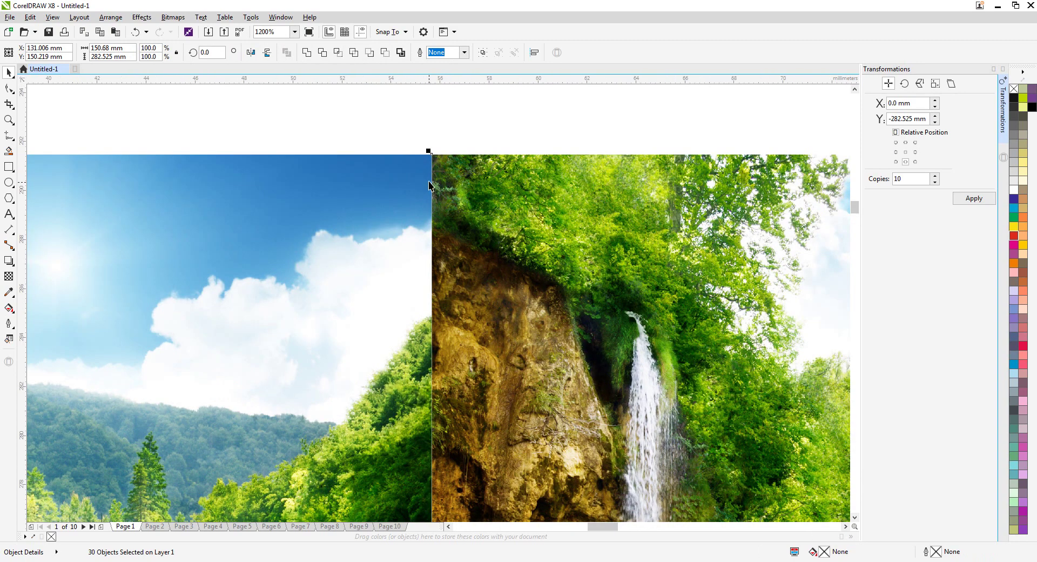
scroll(427, 186, "down", 2)
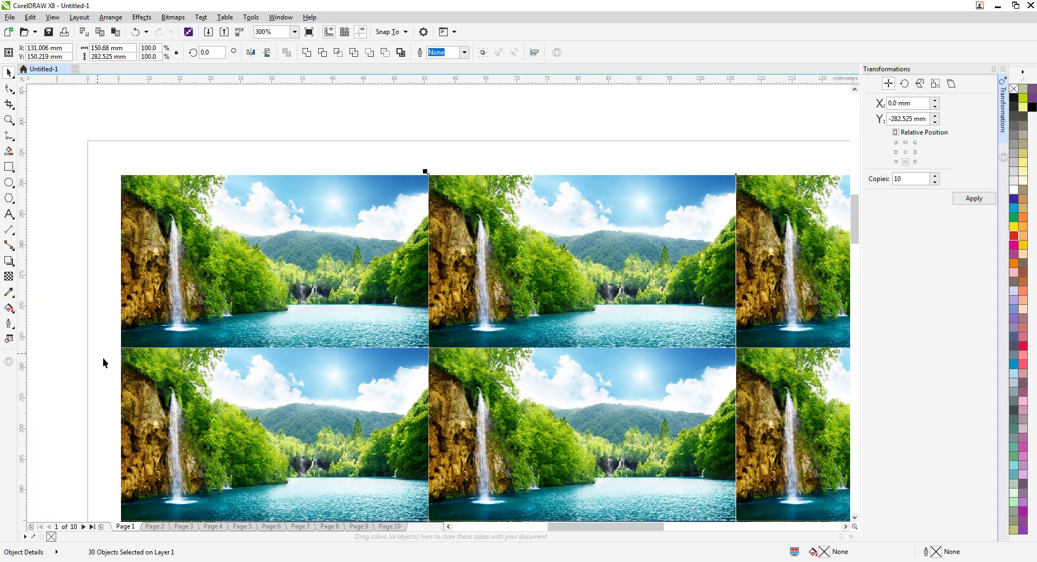
scroll(430, 173, "down", 4)
key("Delete")
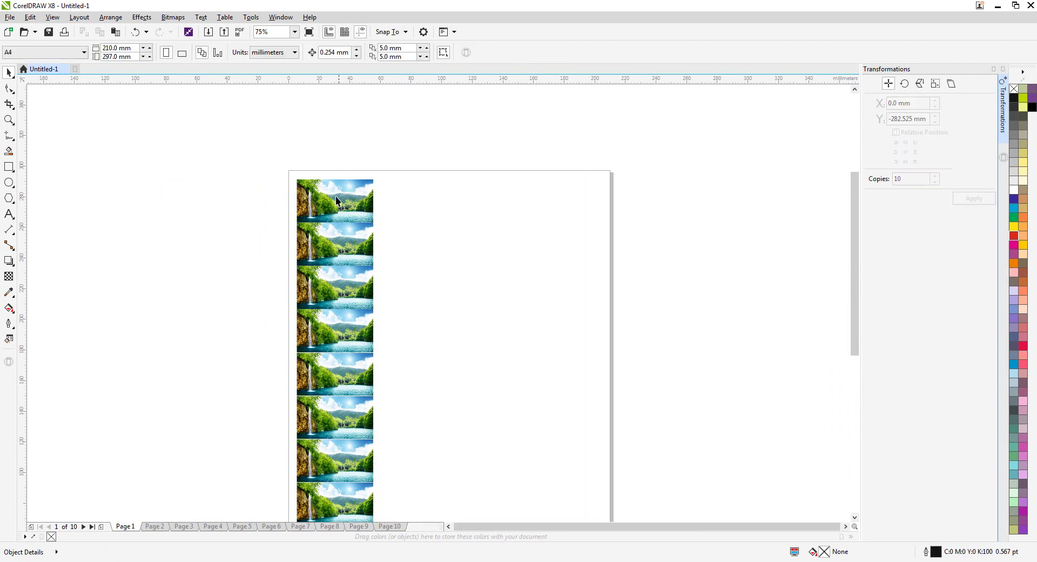
Delete the nine copies below the top image in the remaining column
scroll(335, 196, "down", 2)
key("ctrl+z")
scroll(290, 183, "up", 2)
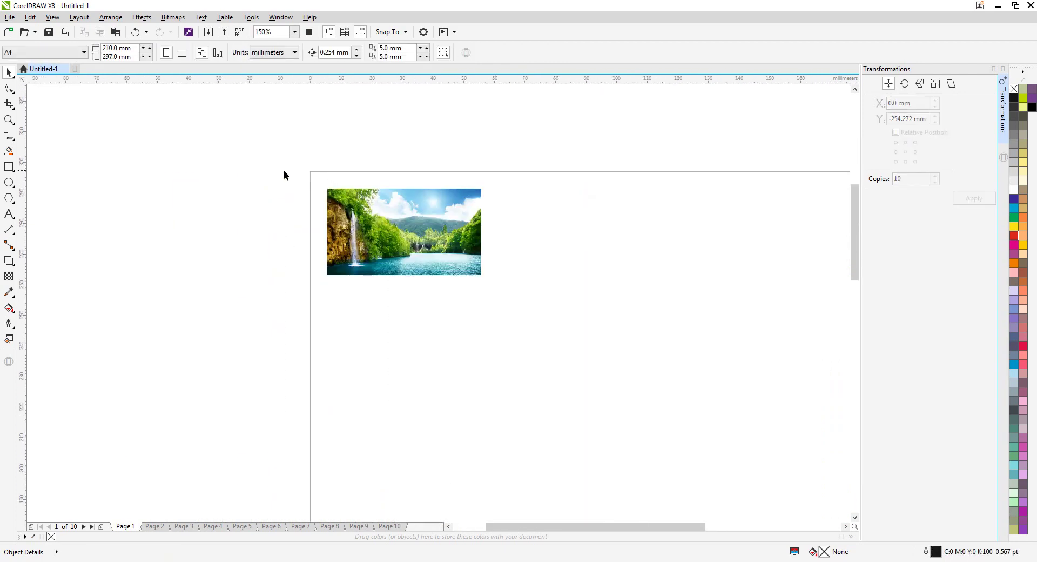
Select the image, set its relative position to the middle-right anchor and set the copies to 2
left_click(915, 152)
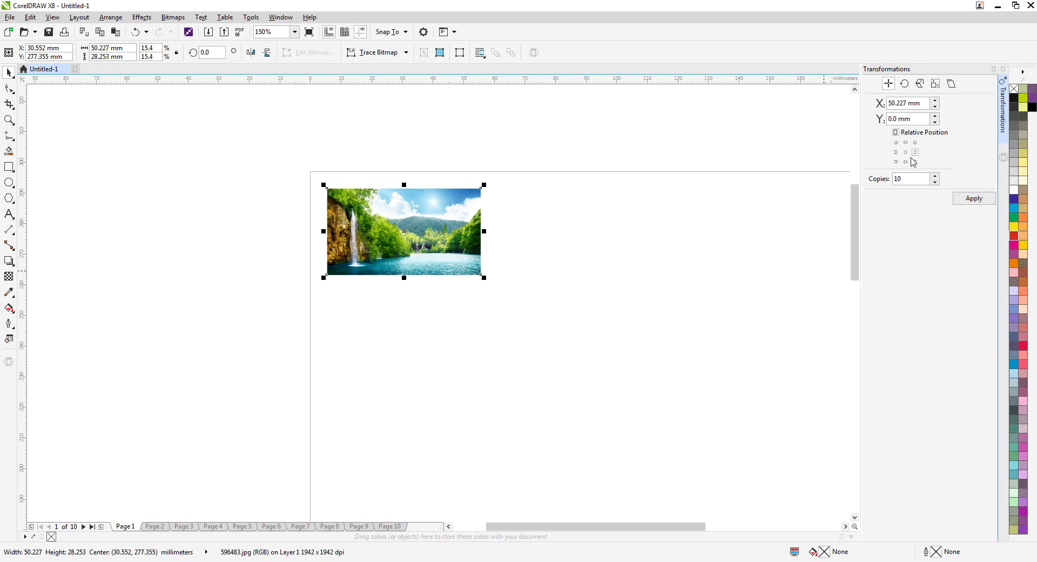
double_click(896, 179)
key("BackSpace")
type("2")
key("Return")
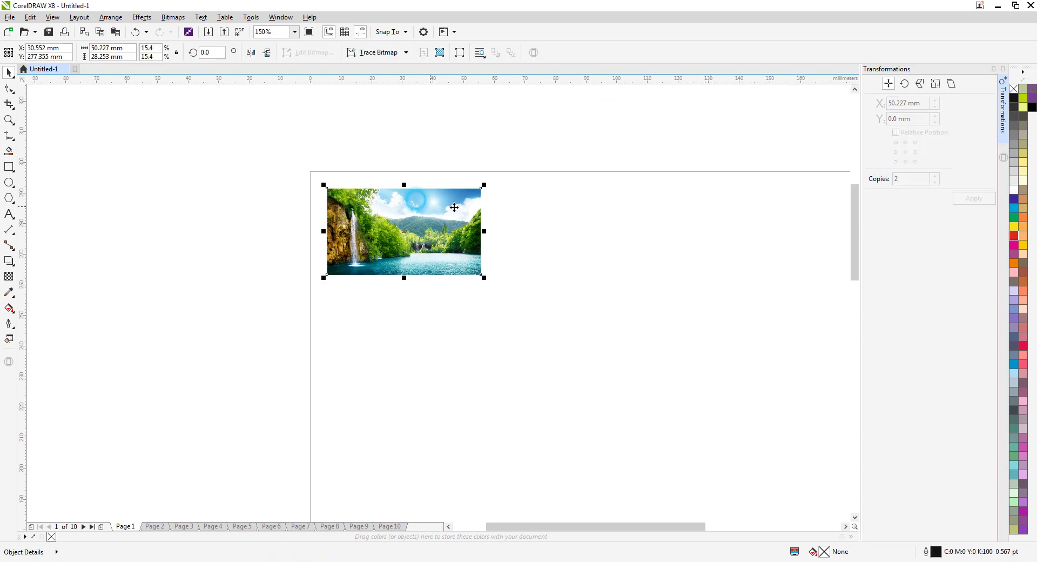
Try placing two copies of the image edge to edge on its right, using a 50.227 mm horizontal offset
scroll(454, 207, "up", 1)
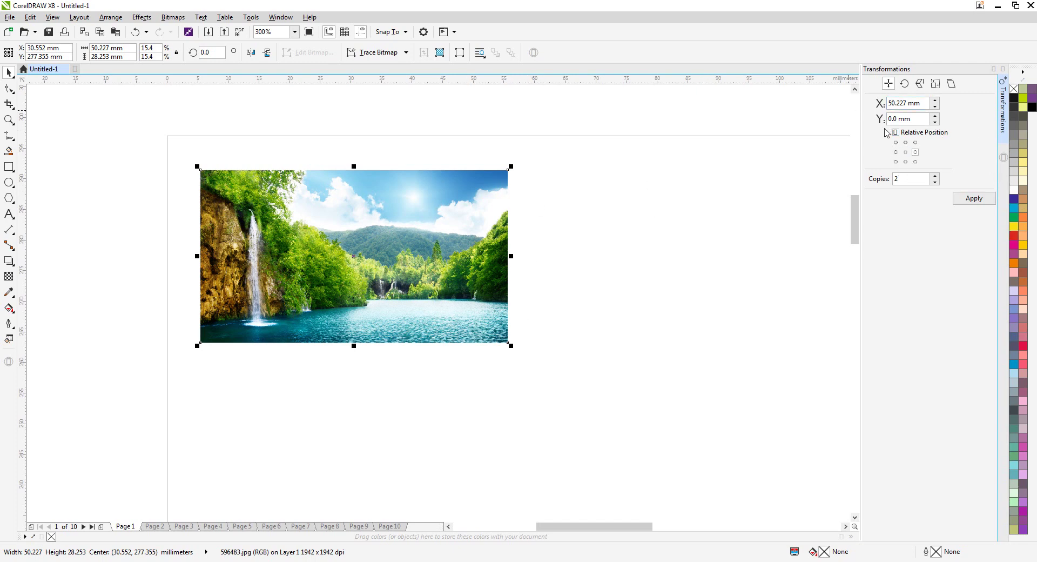
left_click(689, 338)
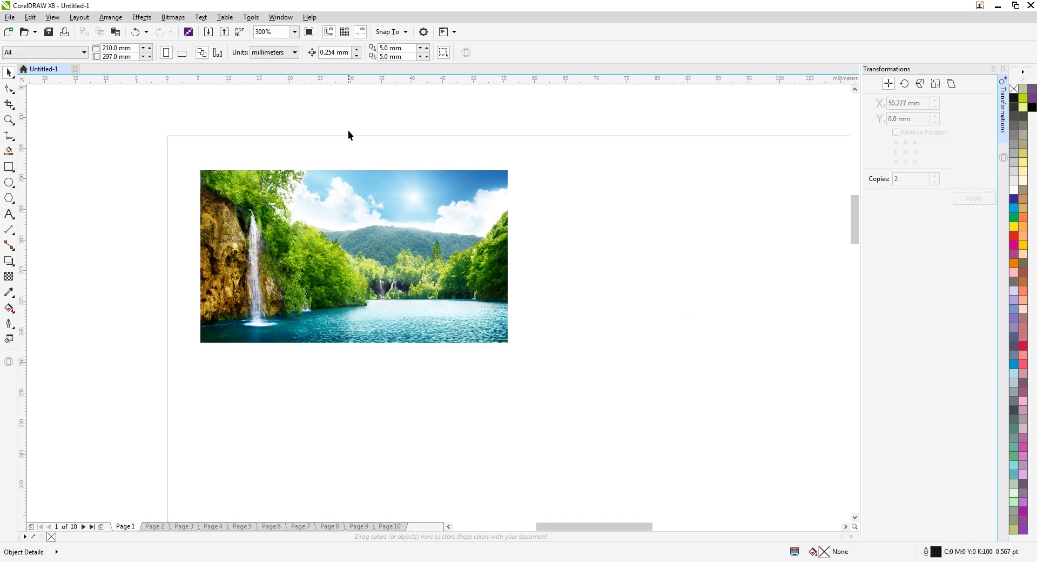
left_click(351, 261)
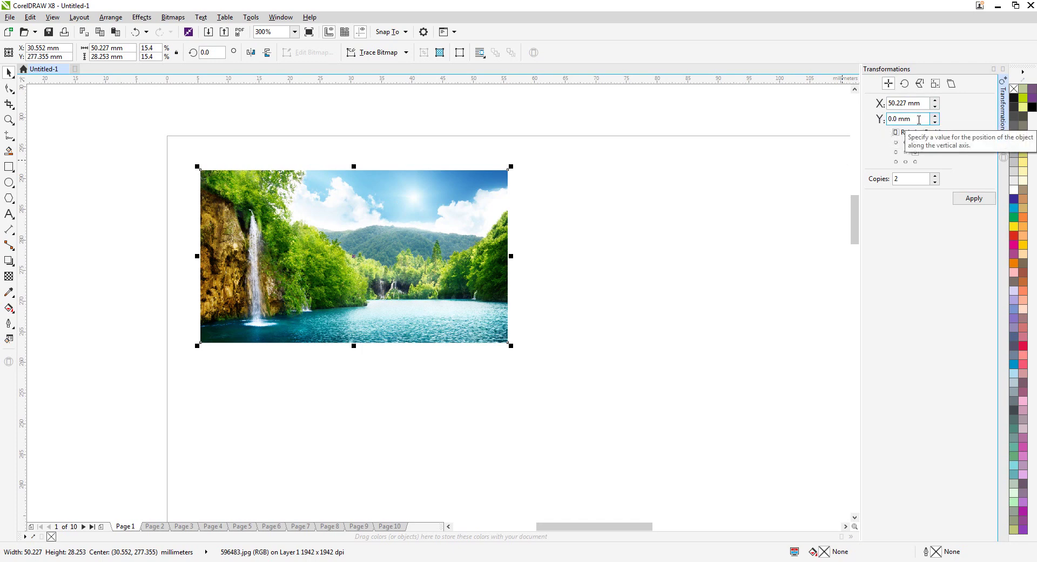
scroll(417, 234, "down", 2)
scroll(417, 234, "up", 2)
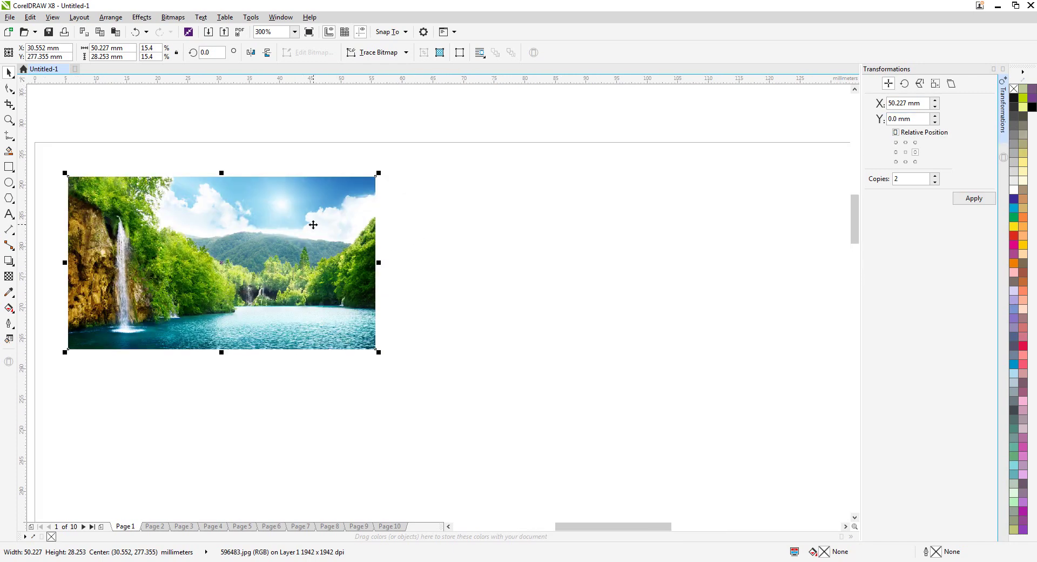
left_click(973, 199)
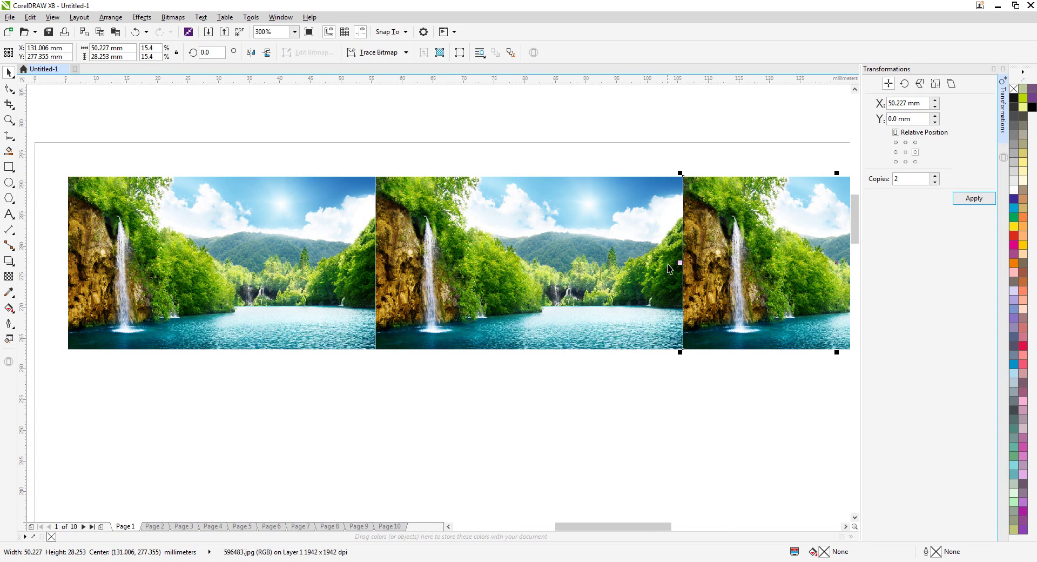
Undo the two edge-to-edge copies of the image
scroll(592, 278, "down", 2)
key("ctrl+z")
key("ctrl+z")
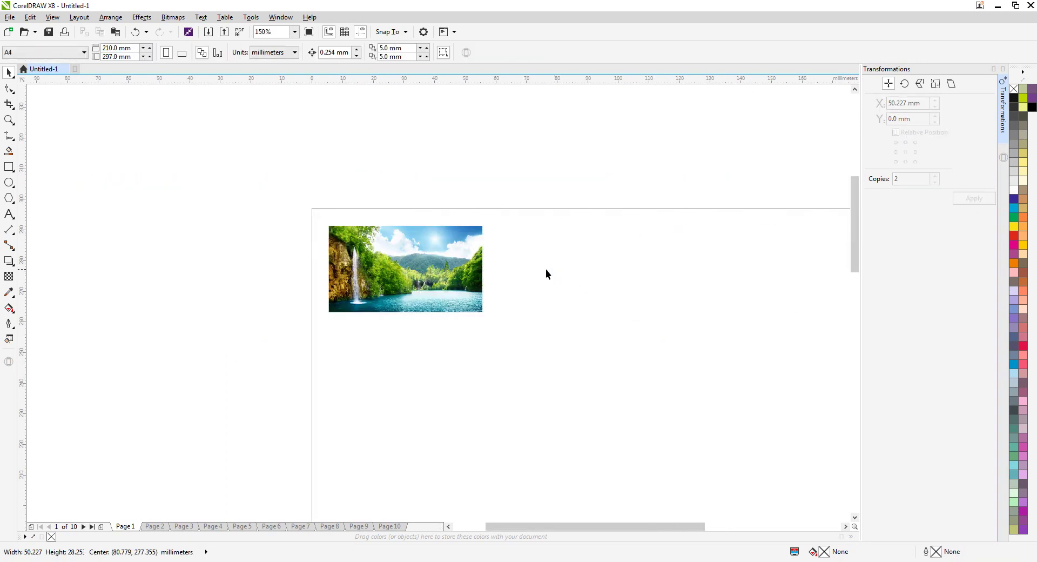
Set the horizontal offset to 53.227 mm and create two spaced copies of the image to its right
scroll(477, 244, "up", 2)
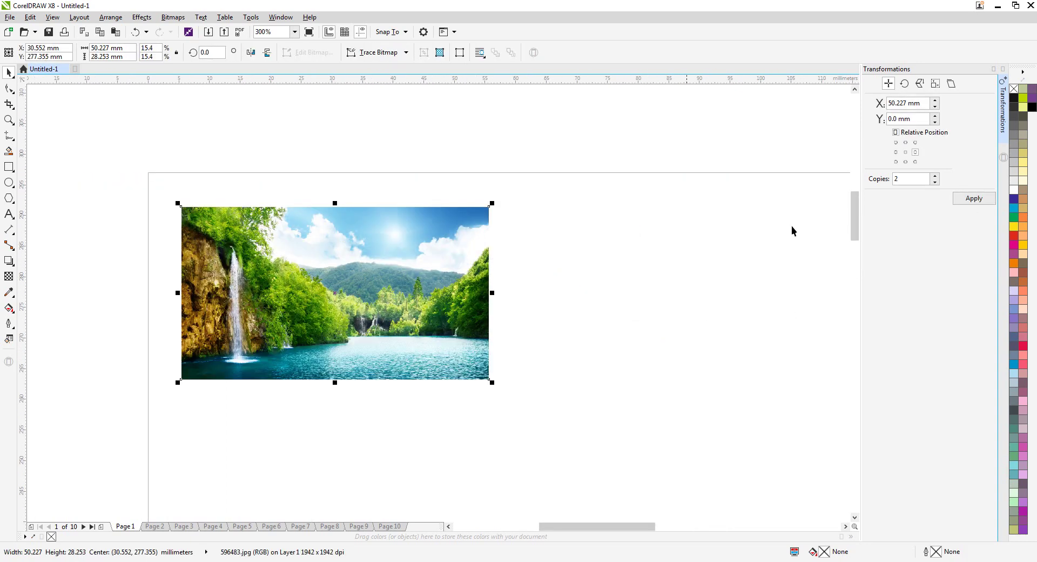
left_click(915, 152)
left_click(905, 152)
left_click(901, 105)
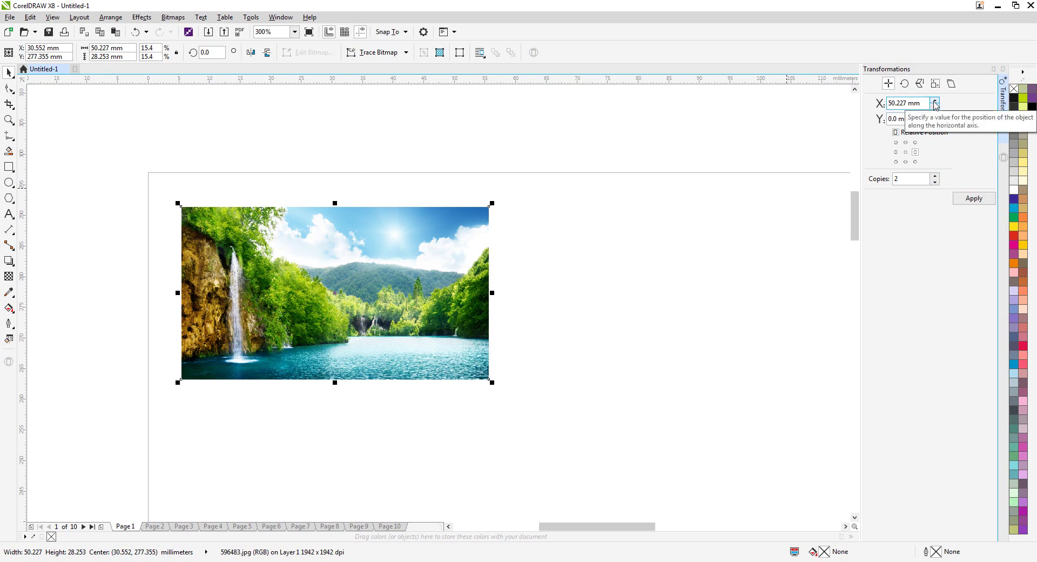
left_click_drag(922, 103, 910, 104)
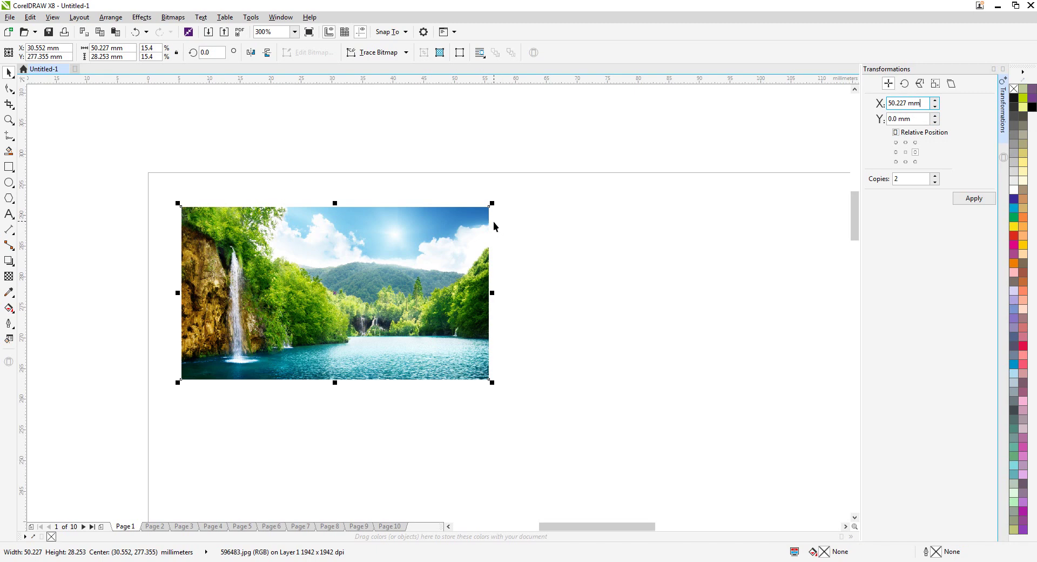
left_click(935, 101)
left_click(936, 101)
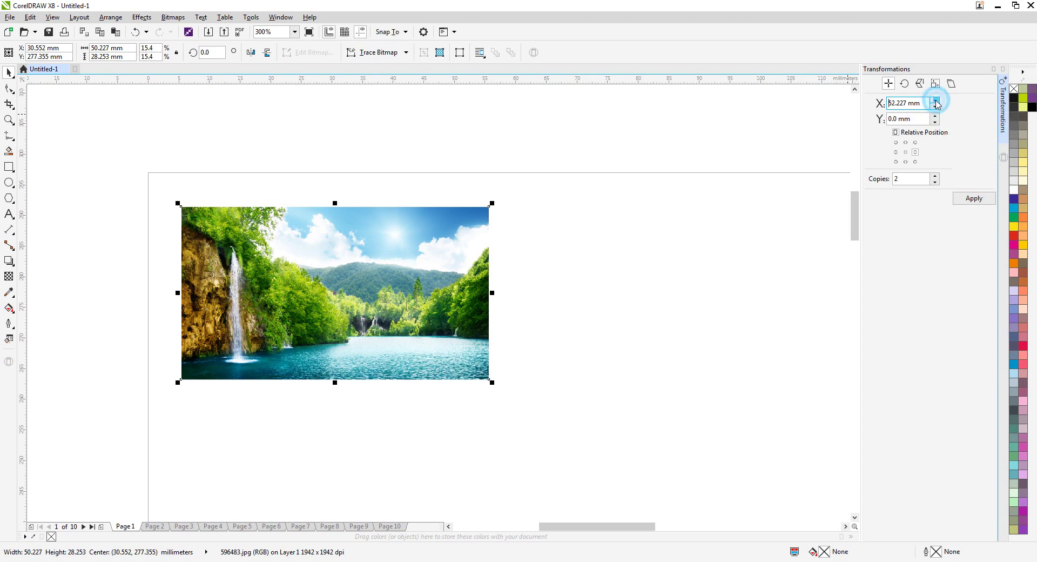
left_click(936, 100)
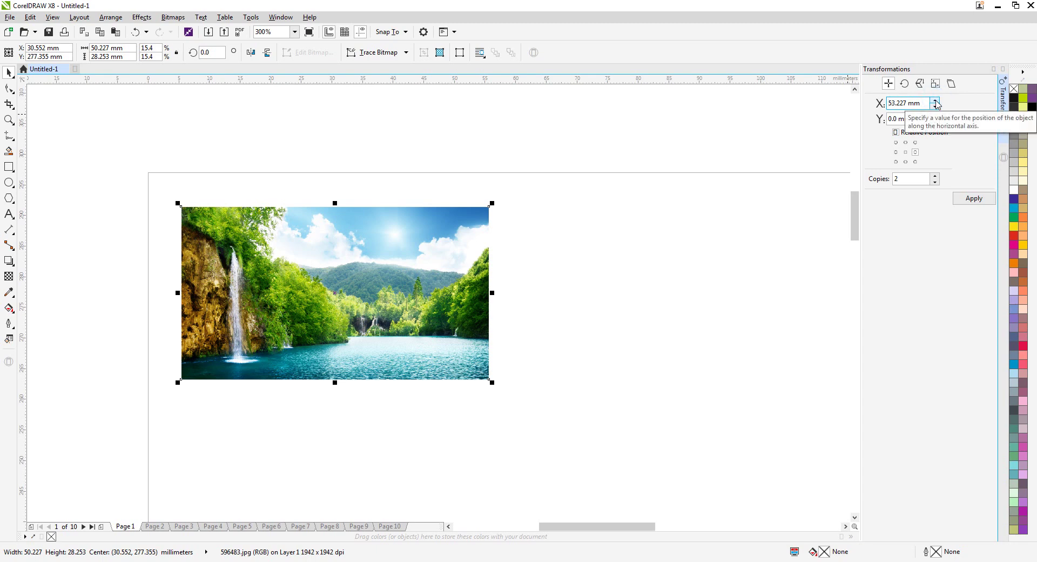
left_click(973, 199)
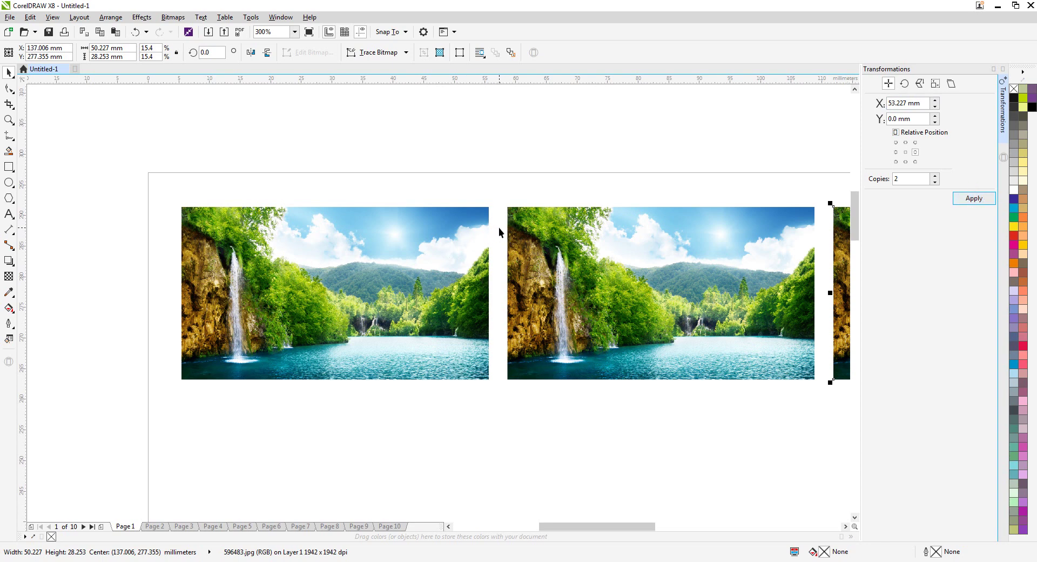
Inspect the gap between the images and try extending the row with two more copies to the right
scroll(498, 228, "up", 3)
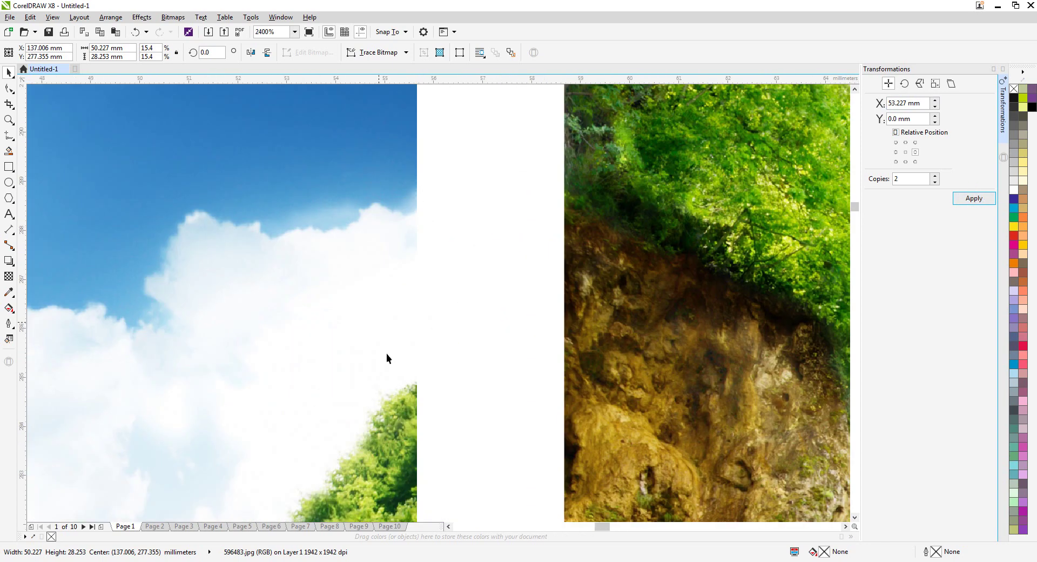
scroll(393, 220, "down", 3)
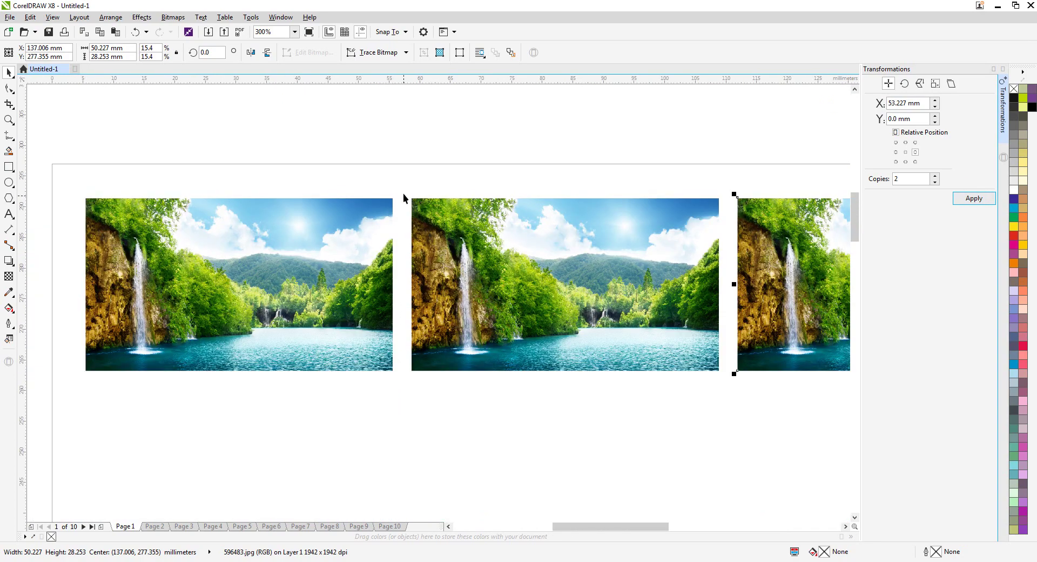
scroll(386, 208, "down", 1)
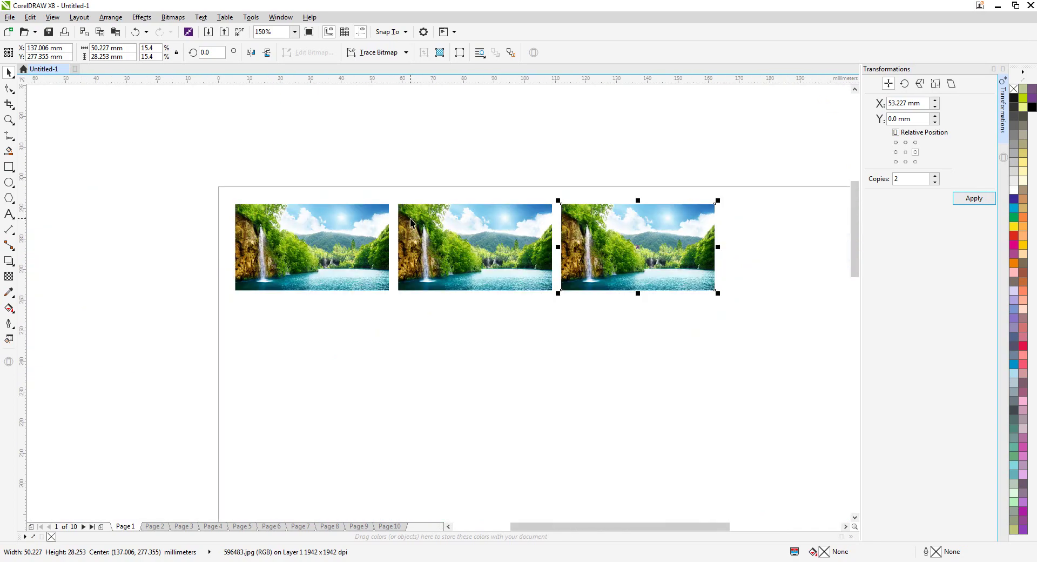
left_click(974, 198)
scroll(480, 203, "down", 1)
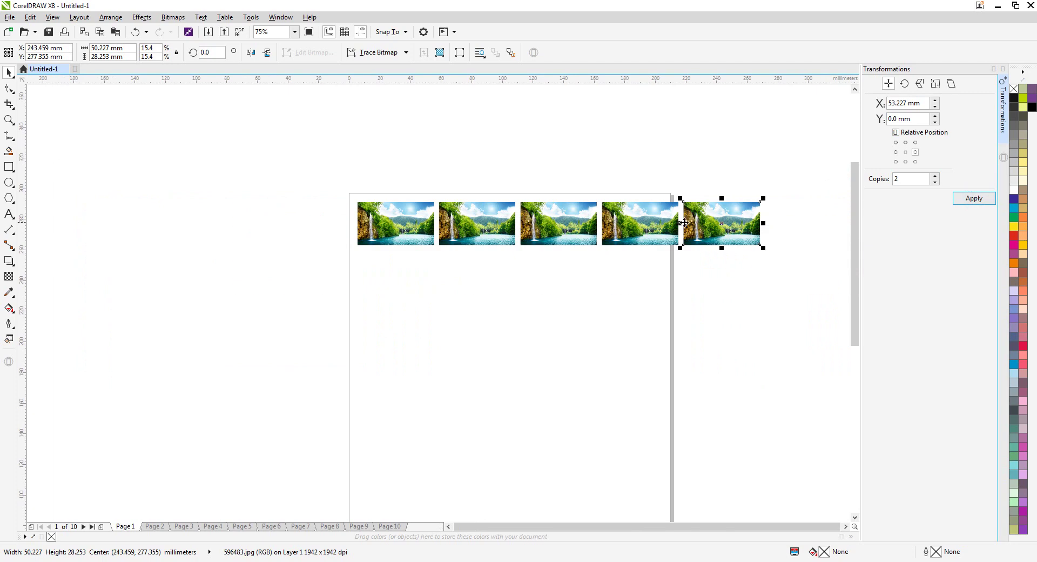
Undo both copy operations and restore the first one, leaving a row of three images
scroll(566, 209, "up", 1)
key("ctrl+z")
key("ctrl+z")
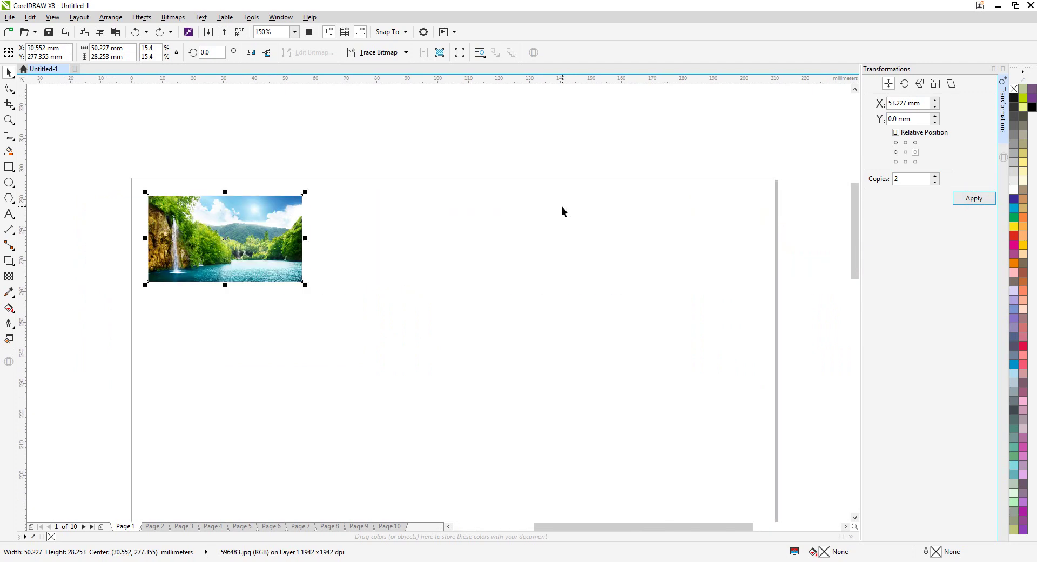
key("ctrl+shift+z")
Select the three-image row and create two copies below it with a vertical offset of -31.253 mm
left_click_drag(688, 105, 319, 384)
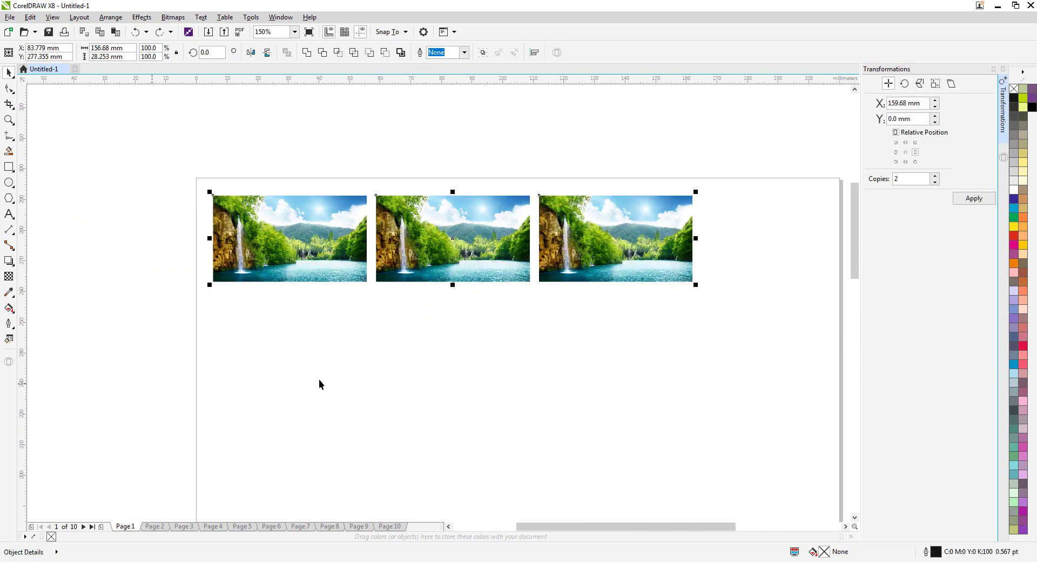
left_click(906, 161)
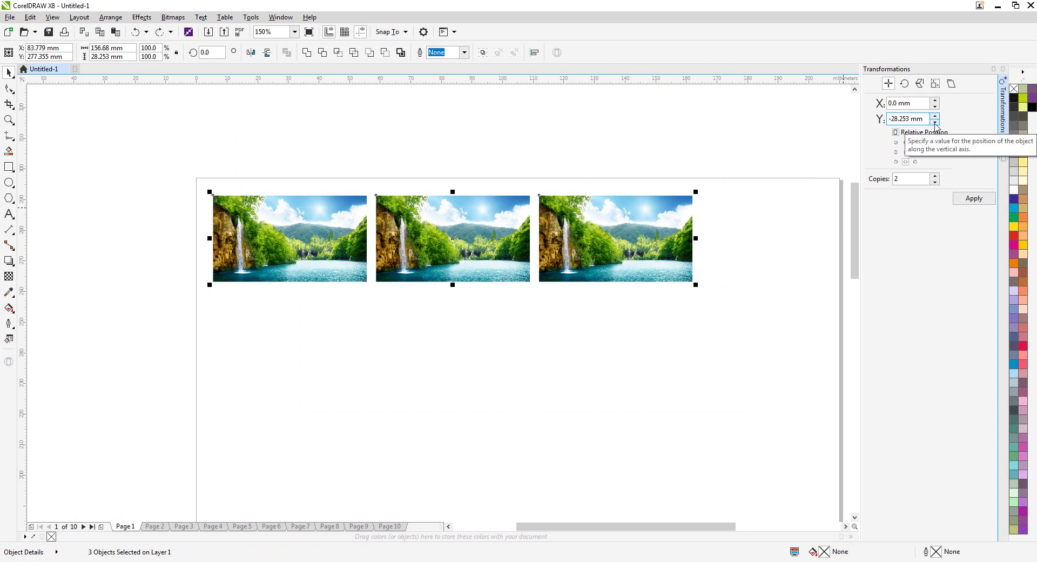
left_click(936, 124)
left_click(936, 123)
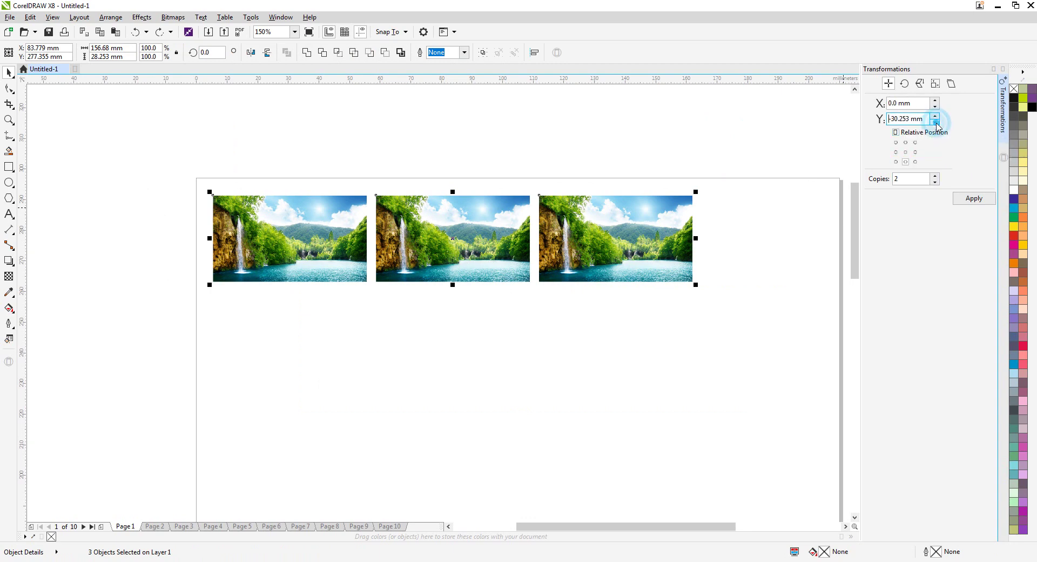
left_click(936, 123)
left_click(974, 199)
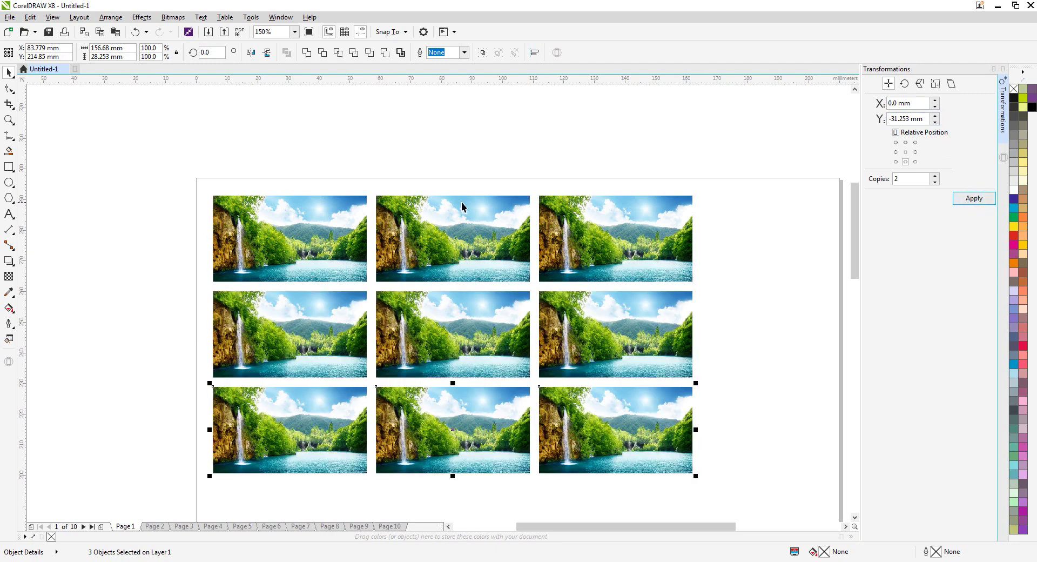
Repeat the downward copying three more times so the rows fill the page's height
scroll(461, 208, "down", 2)
left_click(977, 198)
left_click(977, 198)
scroll(387, 179, "down", 1)
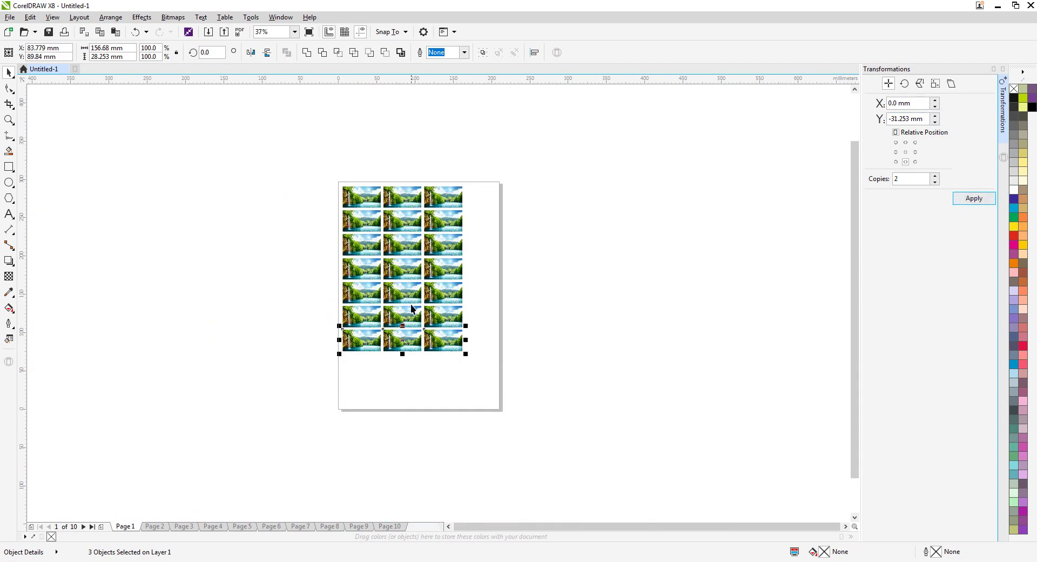
left_click(976, 199)
Select the third column of images and create two copies to its right with a 53.227 mm horizontal offset
left_click(525, 159)
left_click_drag(535, 140, 408, 431)
scroll(440, 193, "up", 1)
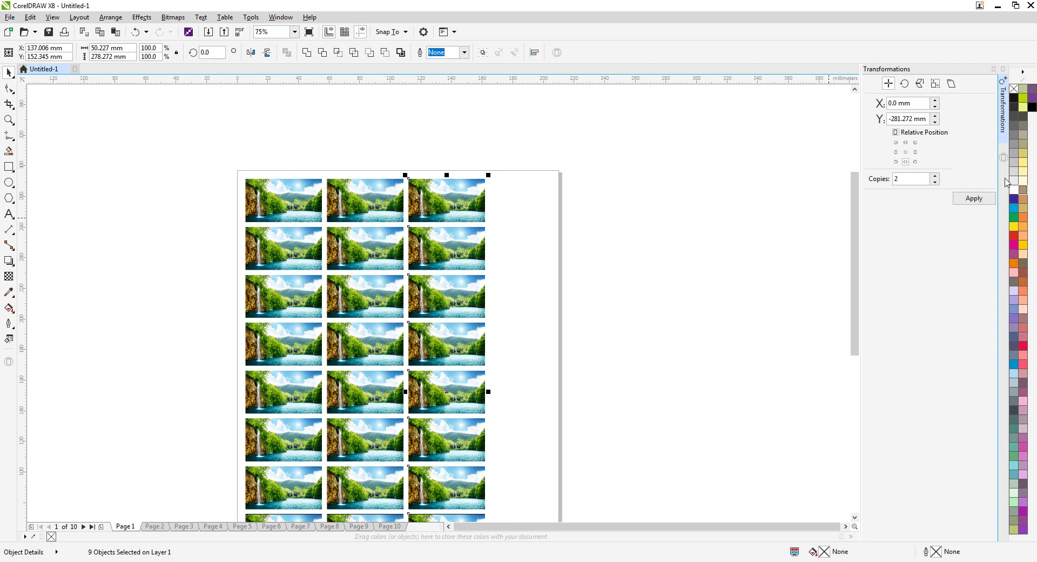
left_click(915, 151)
left_click(936, 100)
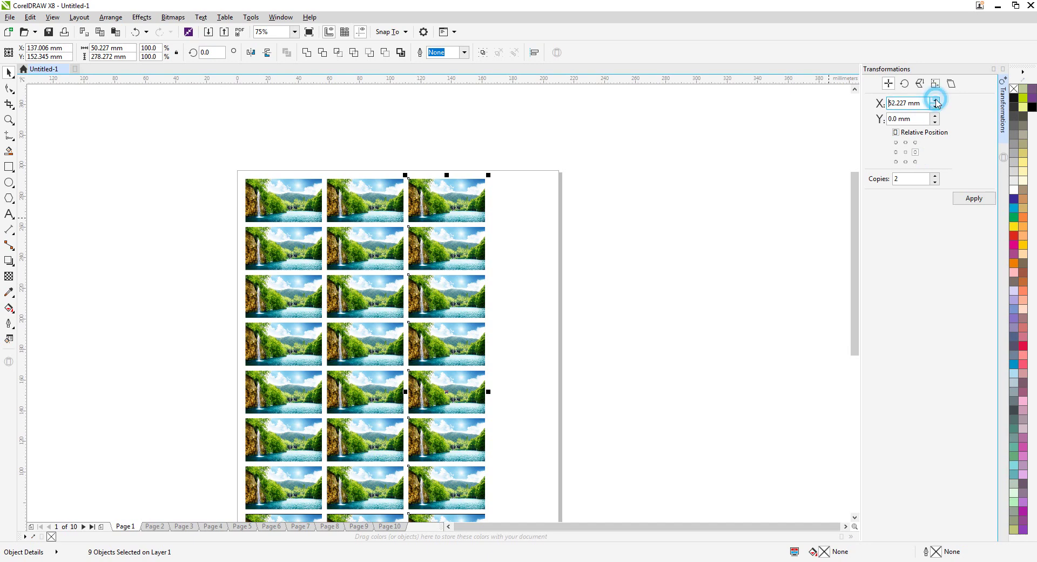
left_click(973, 198)
Select and delete the surplus fifth column of images beyond the page's right edge
scroll(585, 126, "down", 1)
left_click_drag(631, 114, 500, 417)
key("Delete")
Select the whole grid of images, group it and center the group on the page
left_click_drag(530, 130, 241, 416)
scroll(451, 281, "up", 1)
scroll(447, 284, "down", 1)
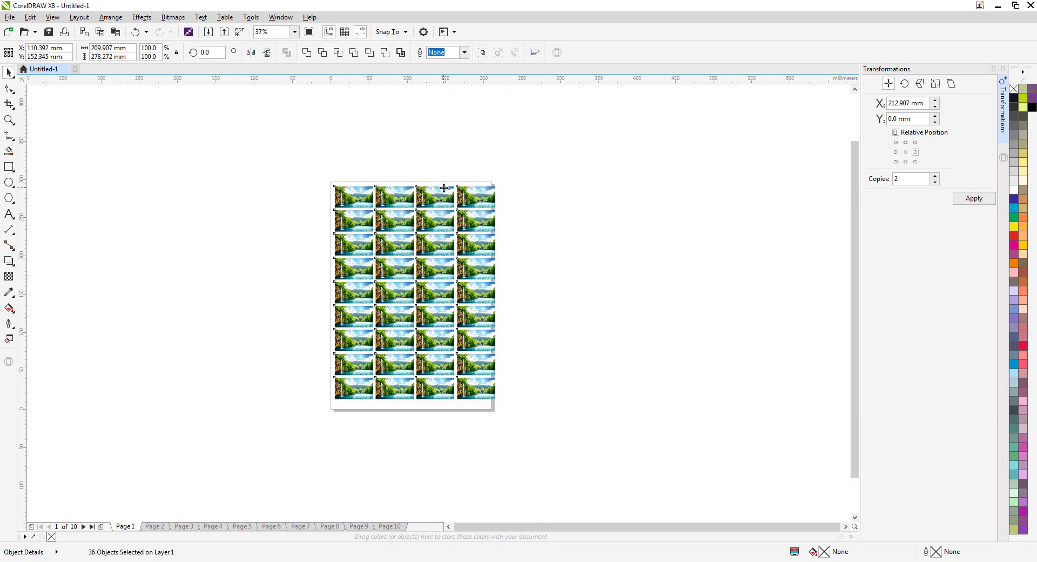
scroll(450, 192, "up", 1)
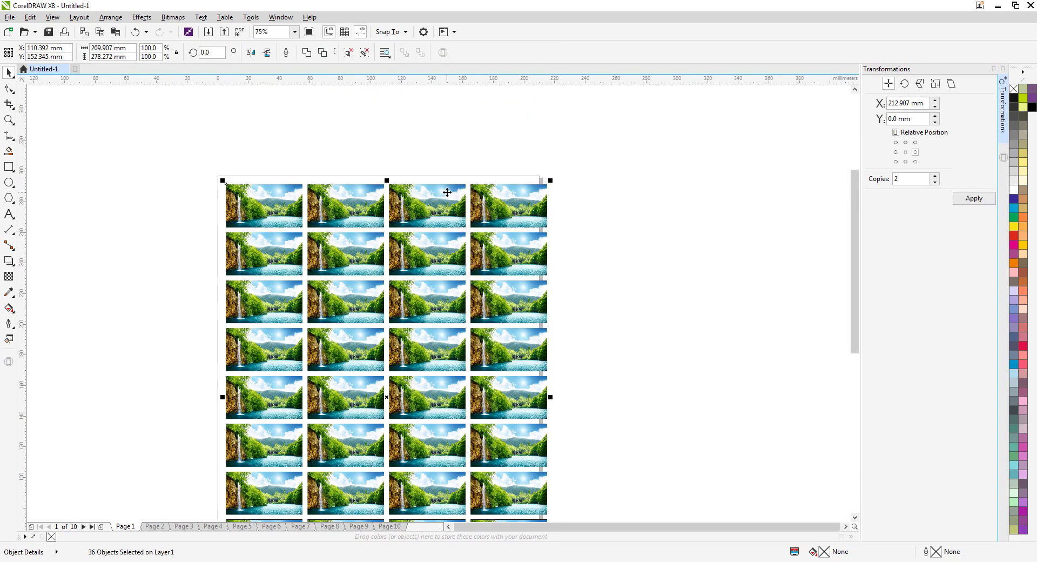
key("ctrl+g")
key("p")
Examine the centered grid's fit along the page's right edge and across the whole page
left_click(584, 156)
scroll(513, 199, "up", 1)
left_click(514, 196)
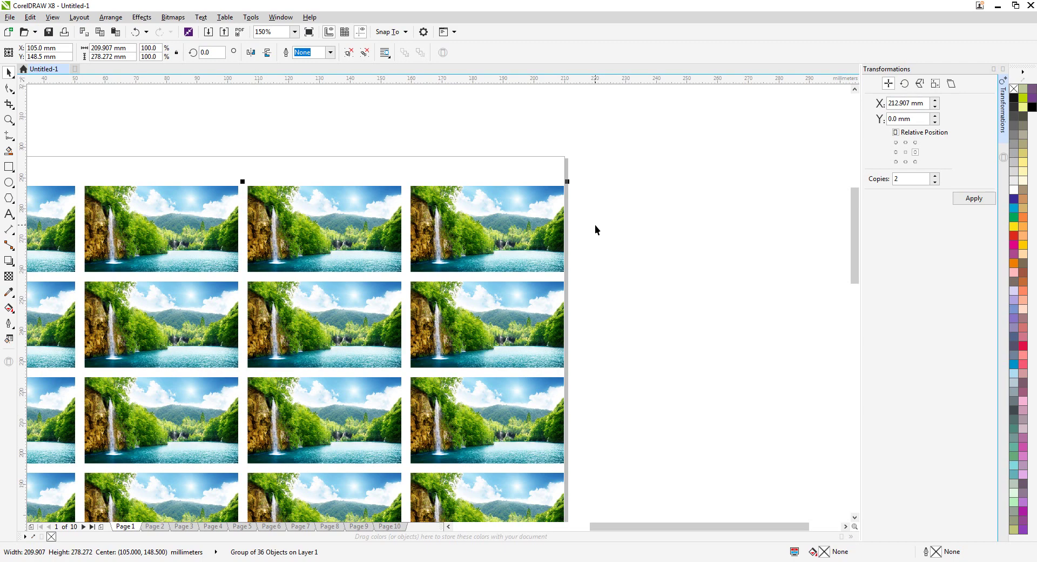
scroll(448, 187, "down", 1)
left_click(455, 170)
scroll(475, 172, "down", 1)
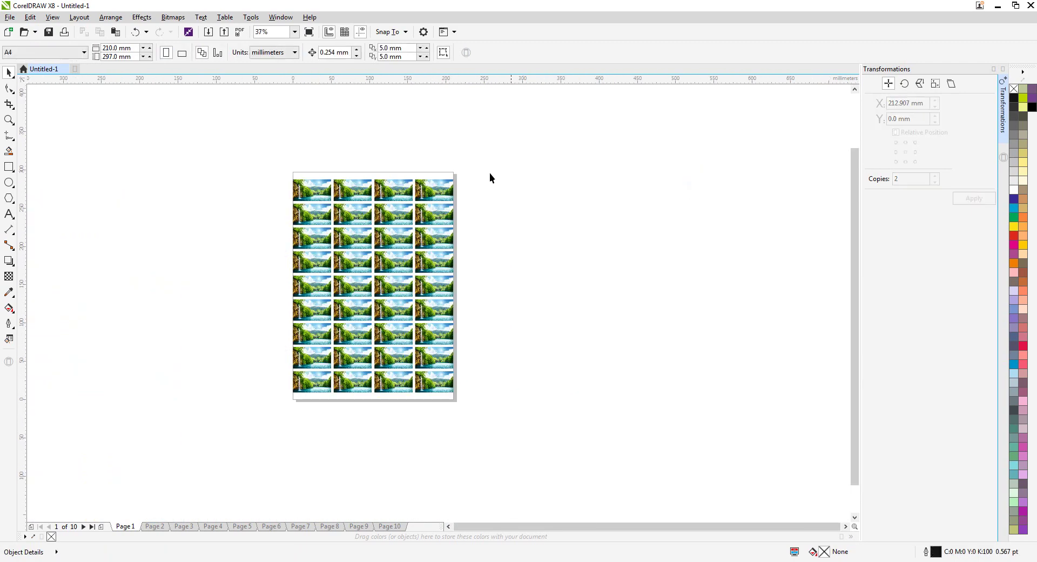
scroll(541, 161, "up", 1)
scroll(483, 167, "down", 1)
Select the grid, ungroup it and delete its three right-hand columns
left_click_drag(488, 142, 298, 428)
scroll(310, 209, "up", 1)
left_click(312, 187)
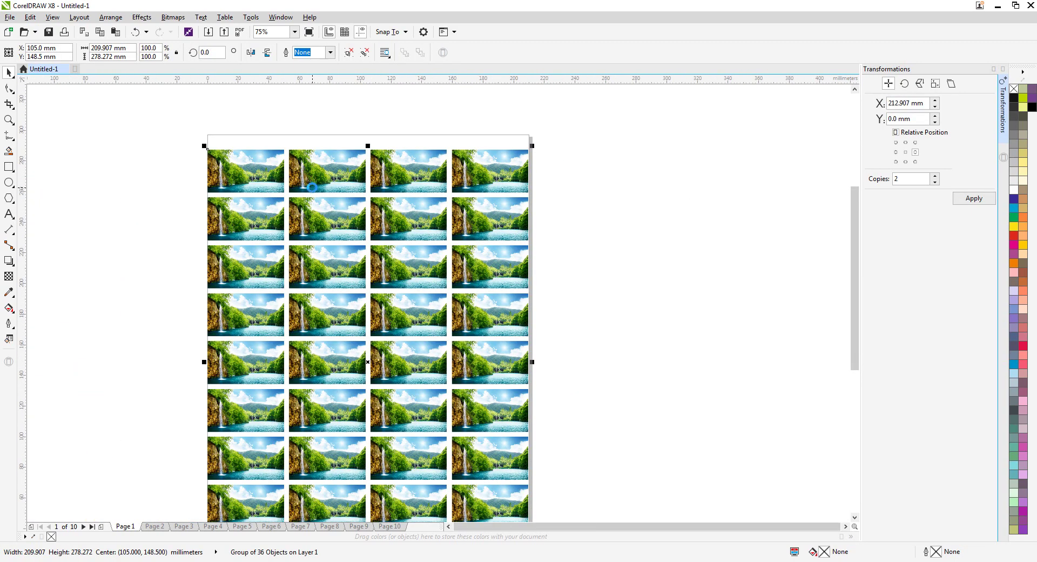
left_click_drag(610, 105, 271, 508)
key("Delete")
Delete the eight copies below the top image in the remaining column
scroll(385, 447, "down", 1)
left_click(551, 359)
scroll(313, 296, "up", 1)
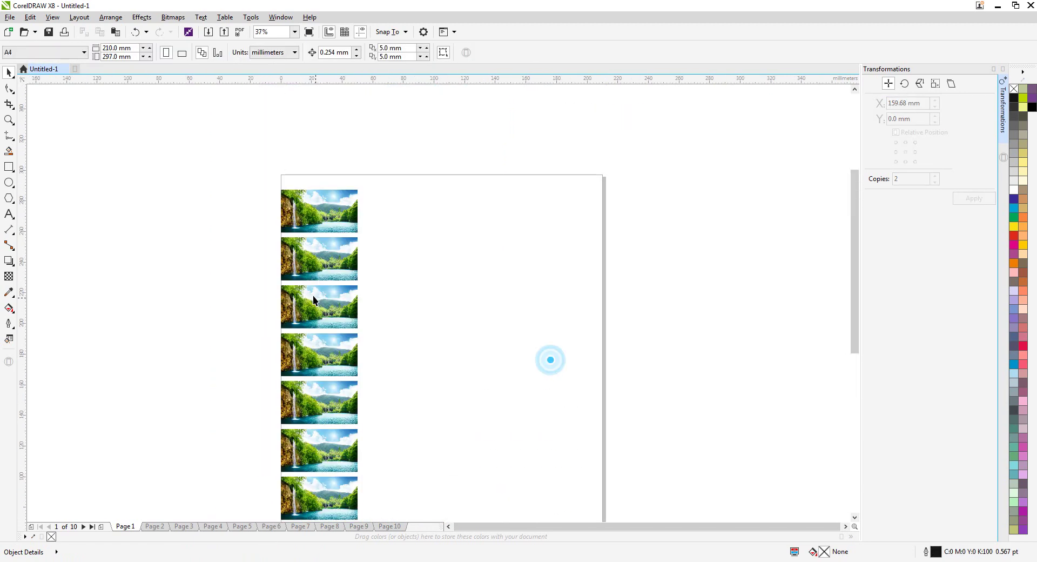
left_click_drag(239, 223, 487, 510)
key("Delete")
left_click(658, 341)
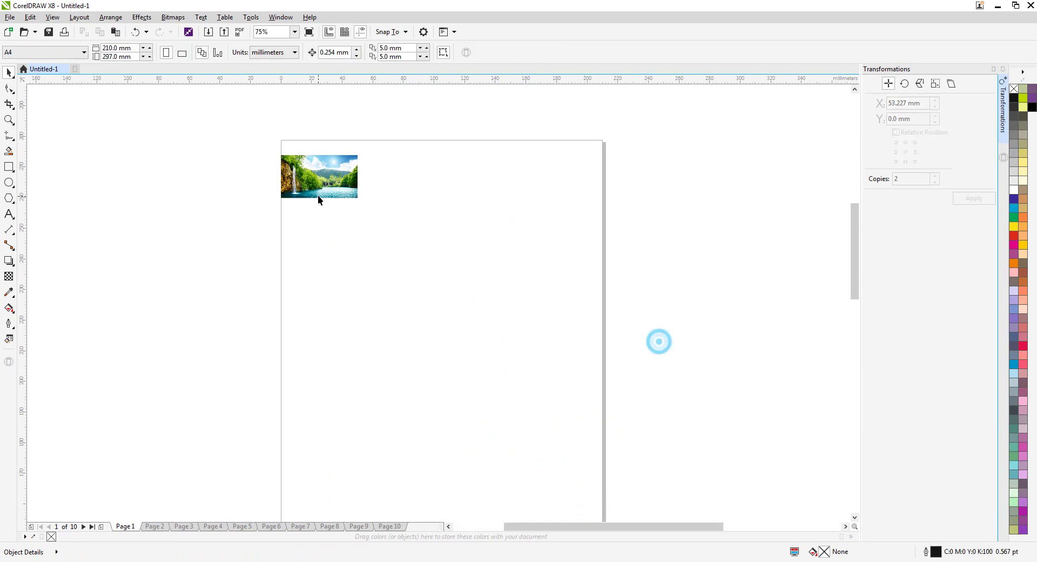
Select the remaining image and move it about 2.3 mm to the right, inside the page's left edge
scroll(318, 195, "up", 2)
left_click(313, 189)
scroll(313, 189, "down", 1)
scroll(311, 165, "up", 1)
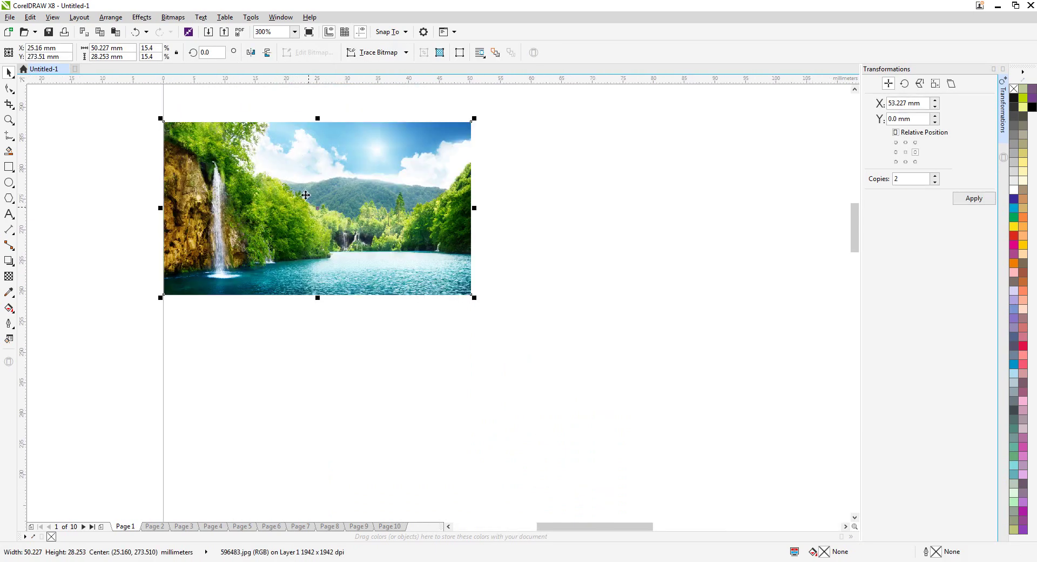
left_click_drag(306, 194, 320, 195)
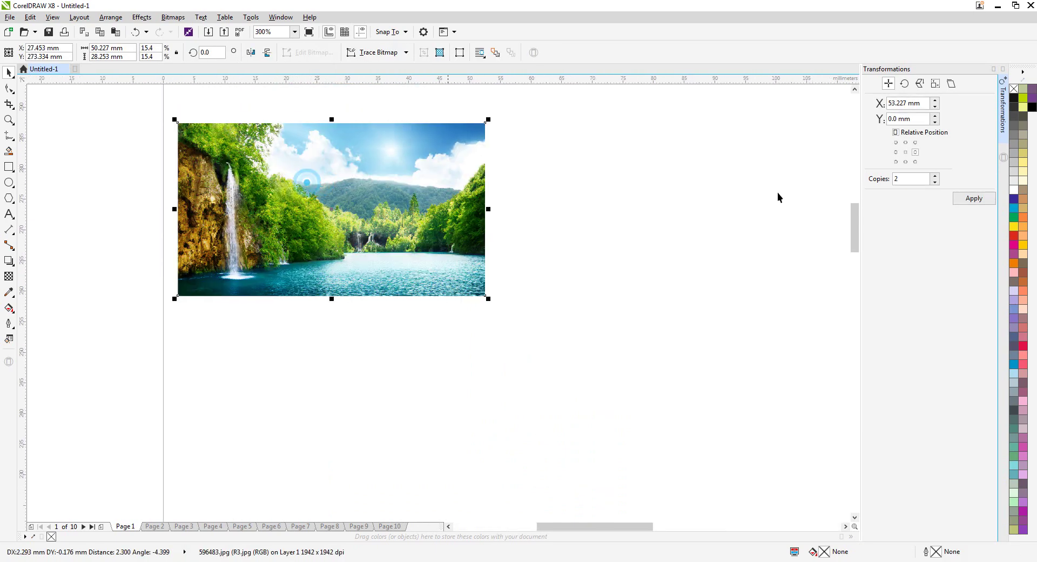
Switch off relative positioning in the Position transformation for the selected image
left_click(888, 83)
left_click(895, 132)
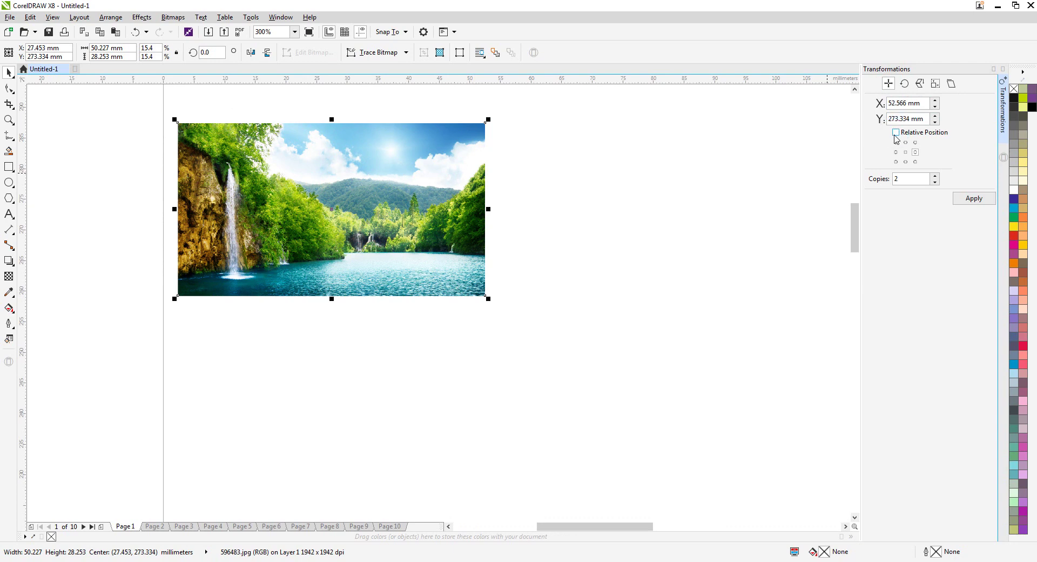
double_click(920, 179)
left_click(287, 303)
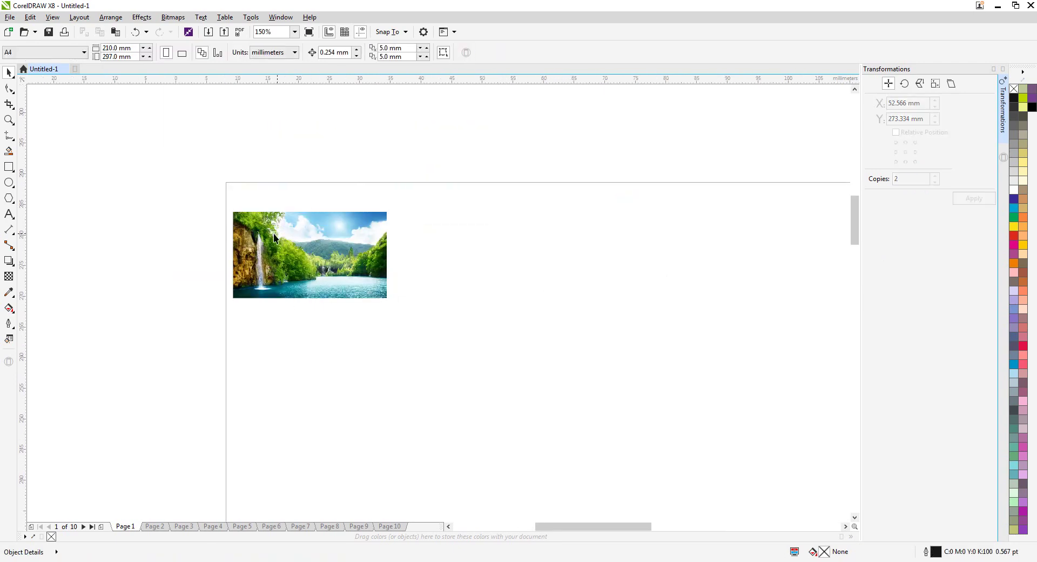
left_click_drag(121, 142, 588, 436)
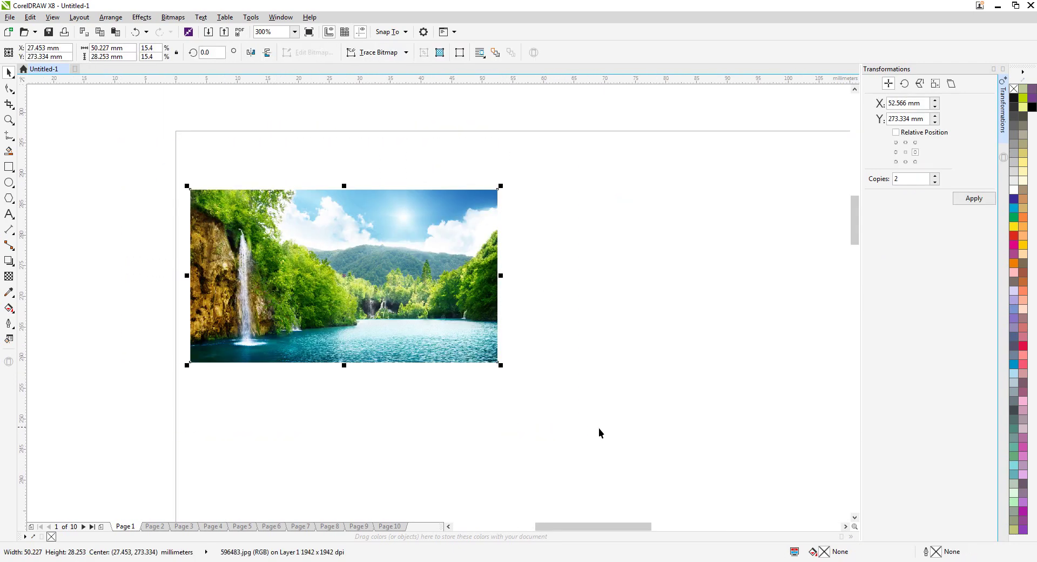
left_click(624, 313)
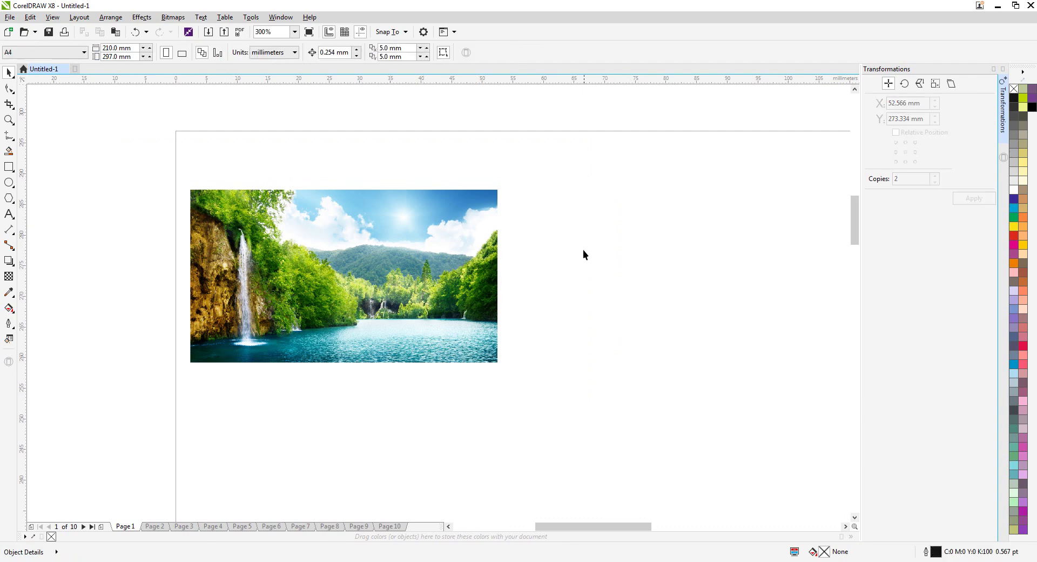
left_click(377, 248)
left_click(590, 192)
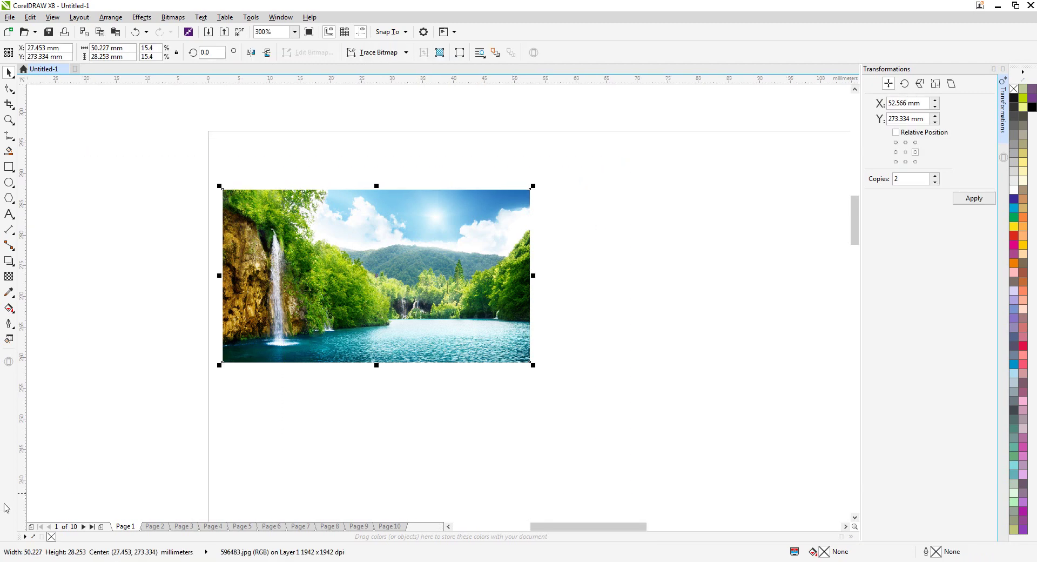
left_click(657, 261)
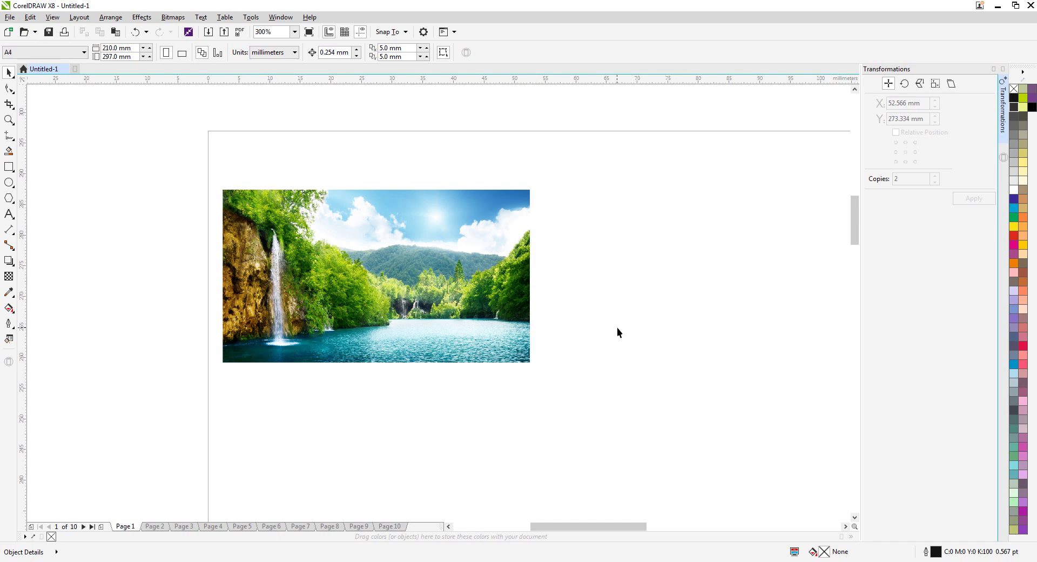
left_click_drag(168, 156, 596, 425)
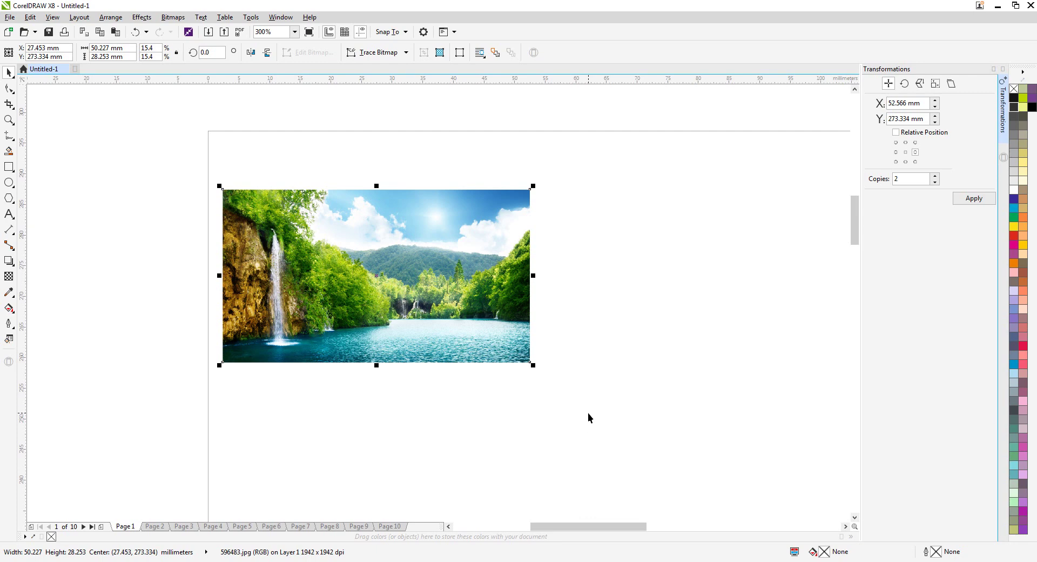
left_click_drag(167, 144, 540, 378)
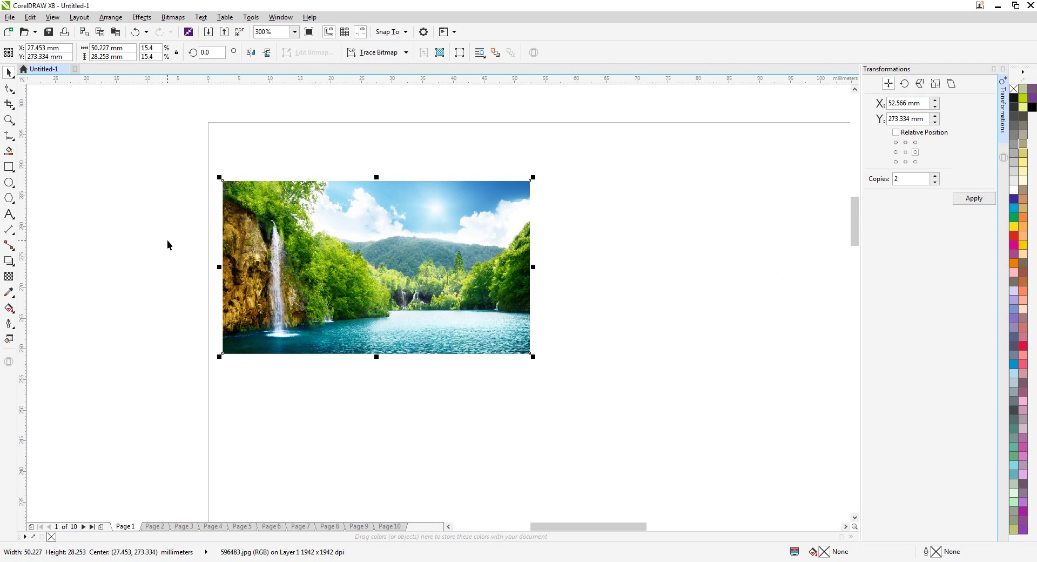
scroll(213, 258, "down", 2)
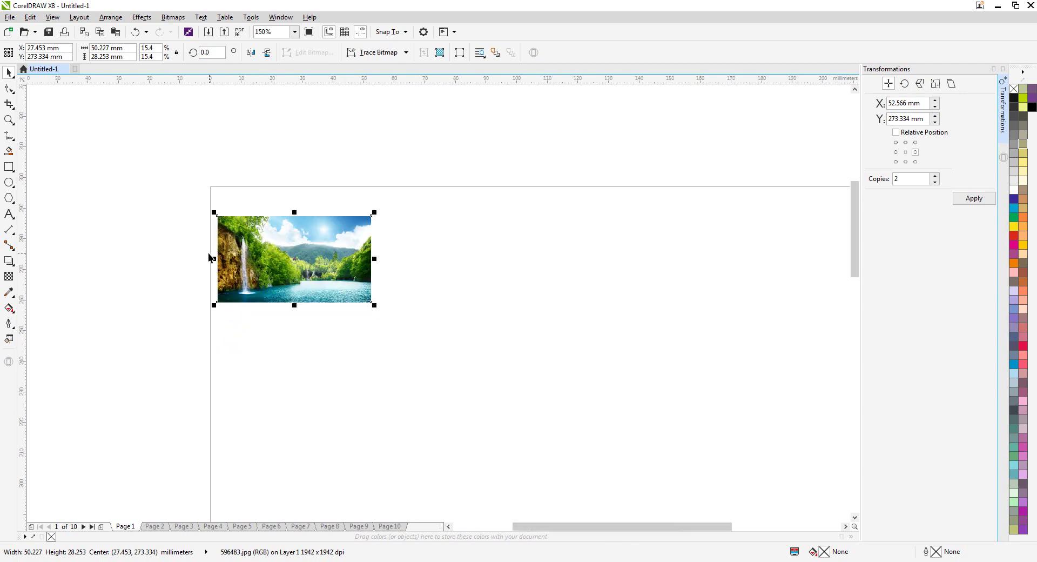
scroll(292, 196, "up", 2)
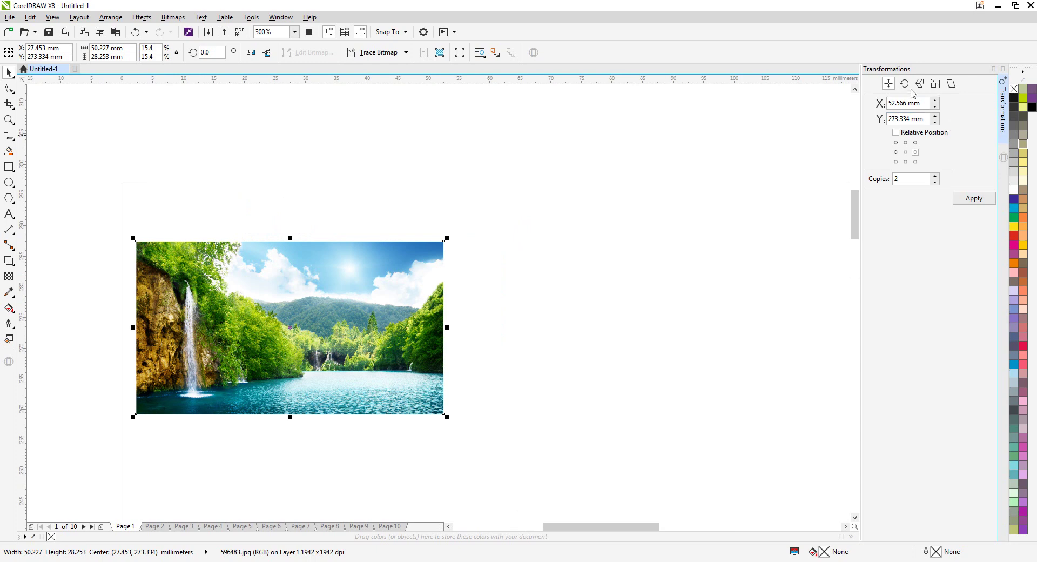